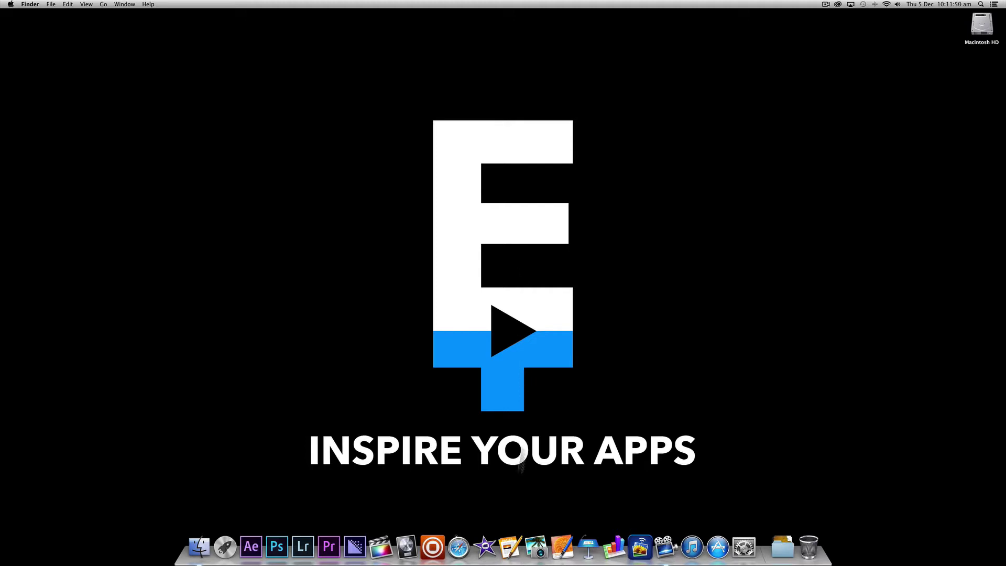
Launch Logic Pro X, preview Electronic and Songwriter, then create a project from the Hip Hop template.
left_click(406, 545)
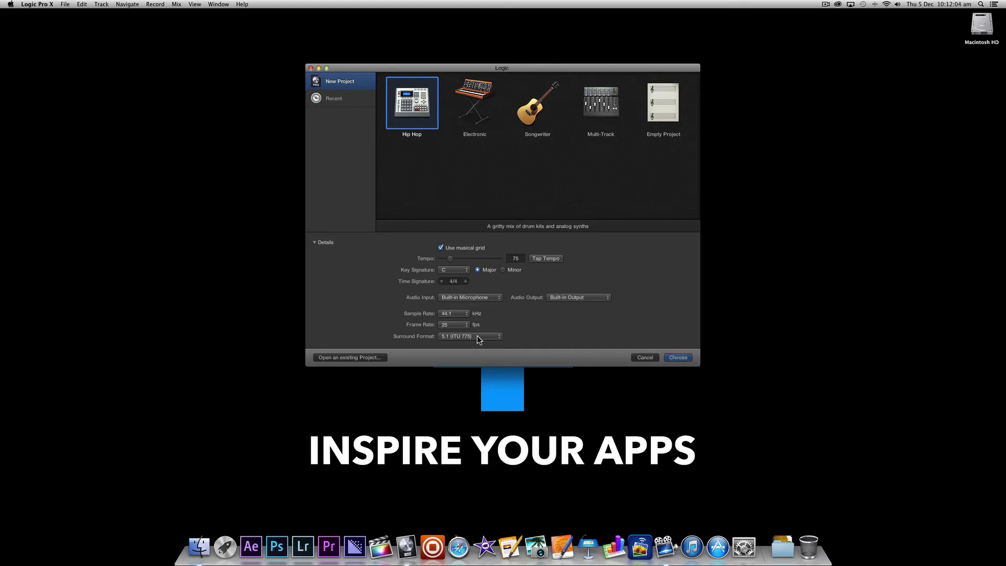
left_click(574, 72)
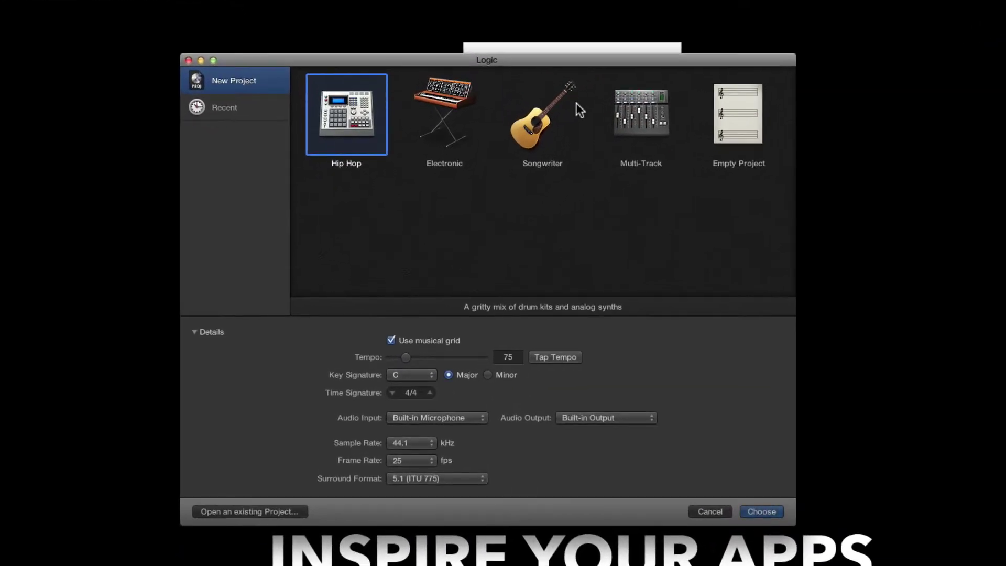
left_click(455, 113)
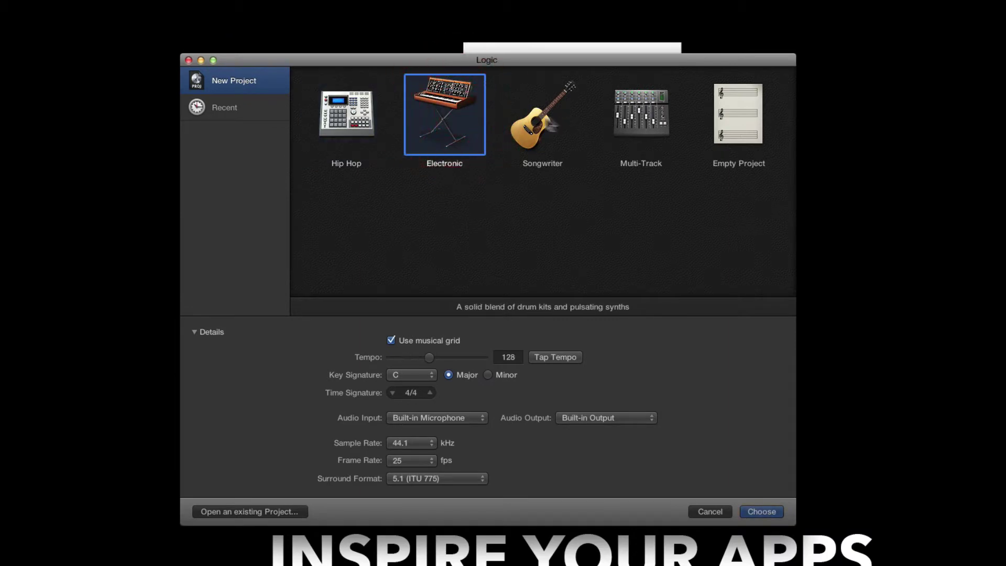
left_click(538, 118)
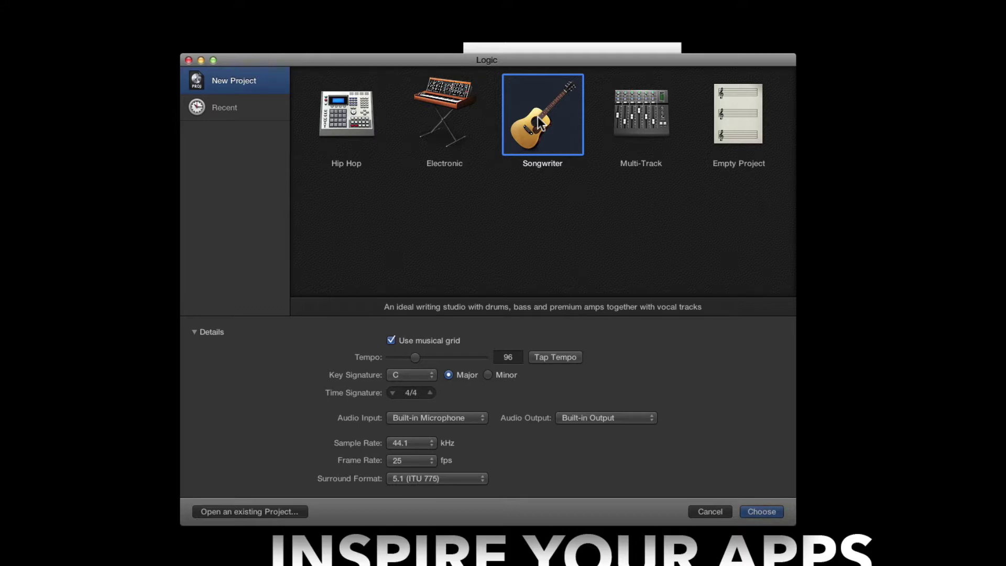
left_click(340, 110)
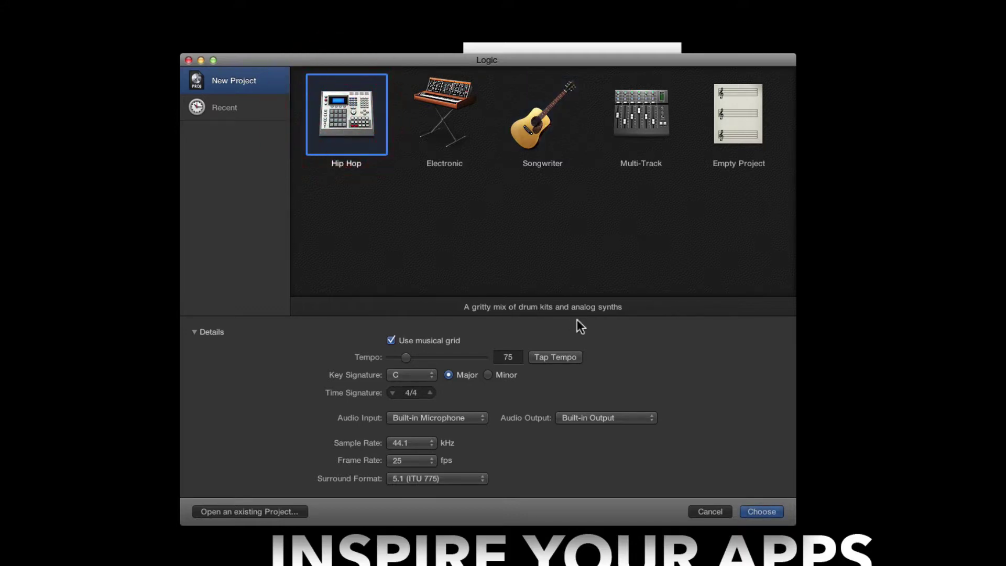
left_click(761, 511)
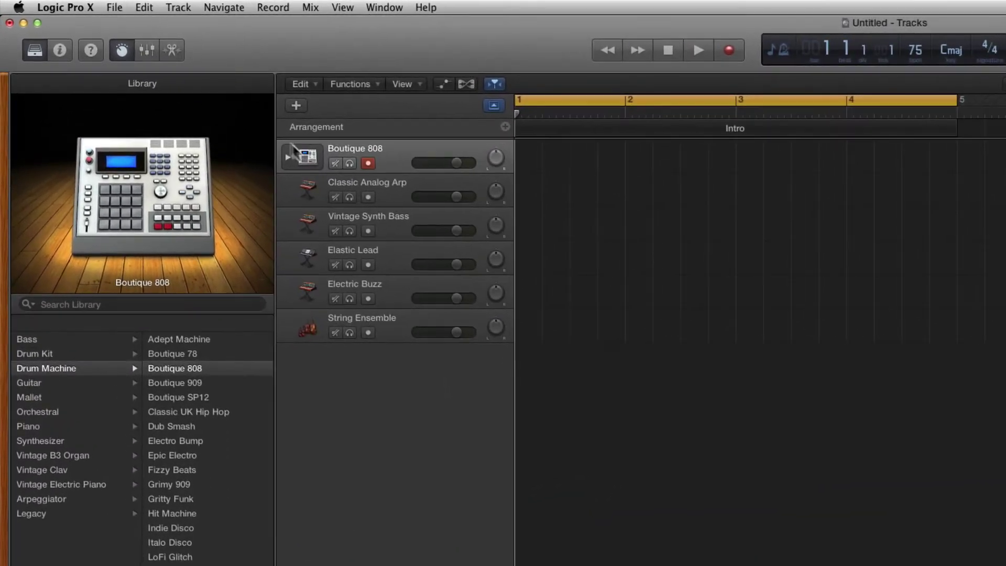
Enable Show Advanced Tools in the Advanced Tools preferences and close the Preferences window.
left_click(70, 8)
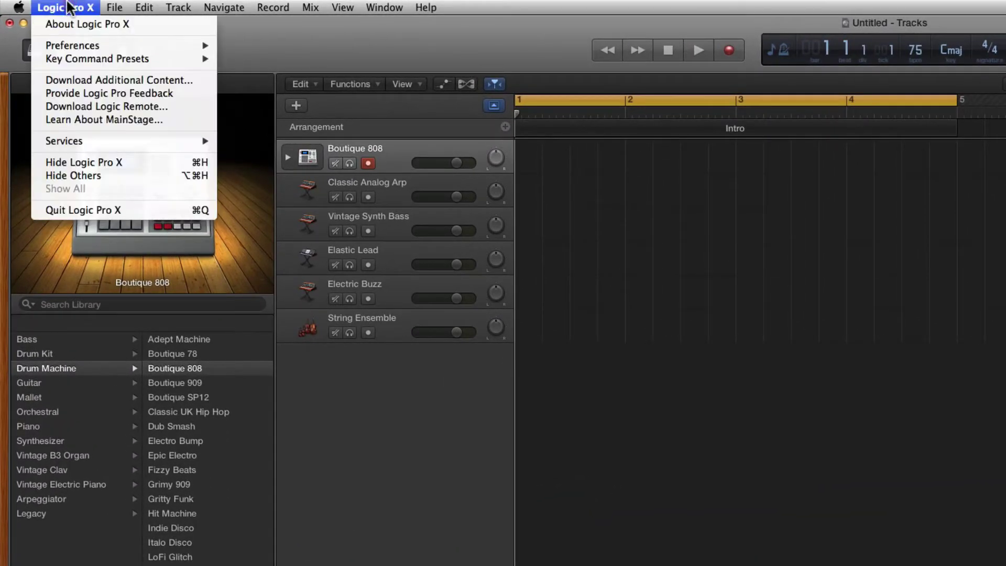
mouse_move(90, 44)
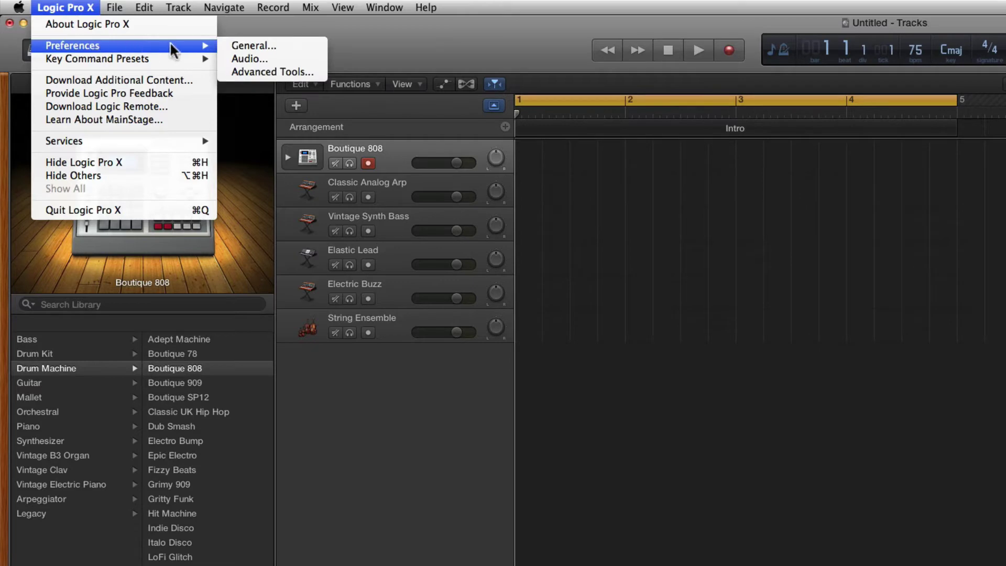
left_click(259, 74)
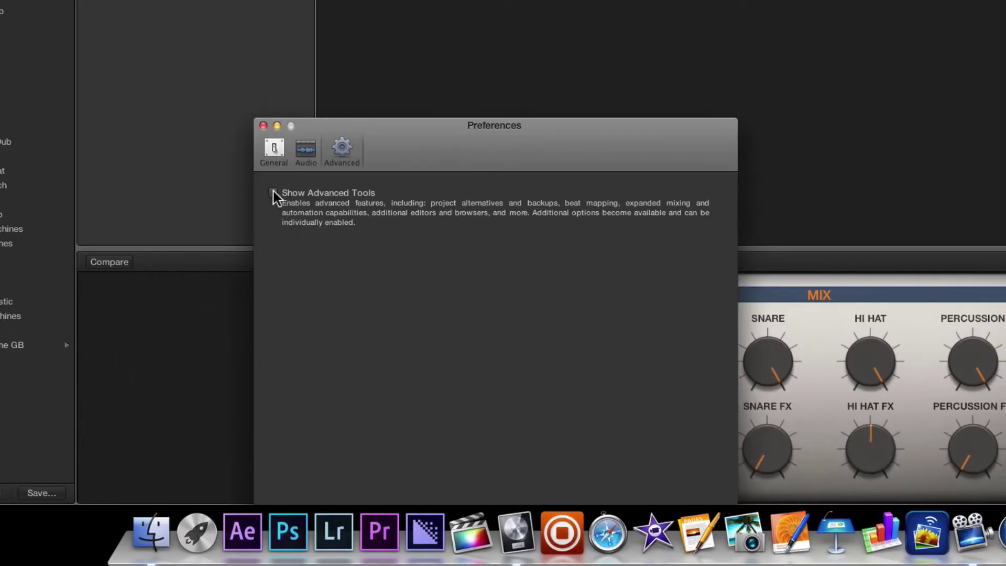
left_click(274, 194)
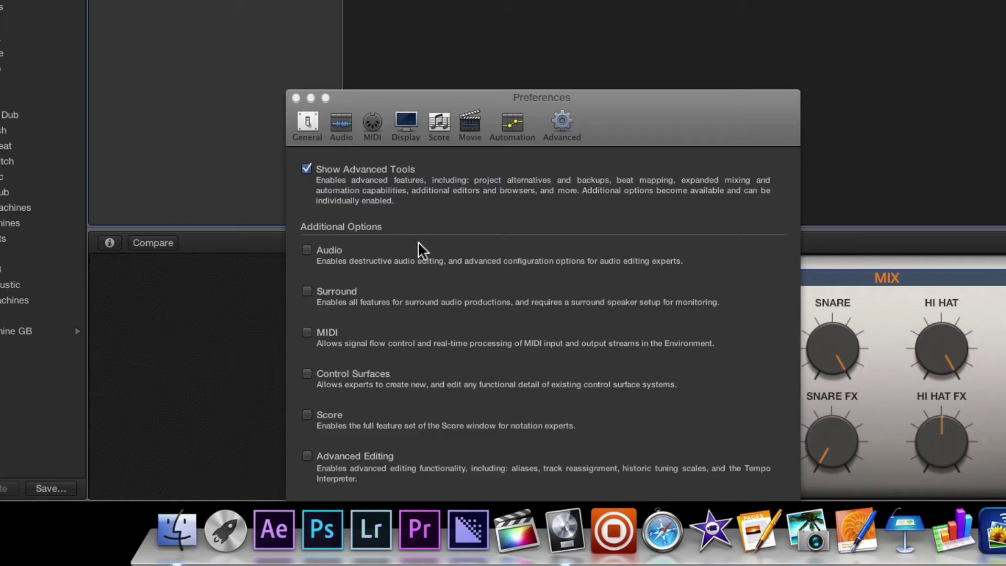
left_click(296, 98)
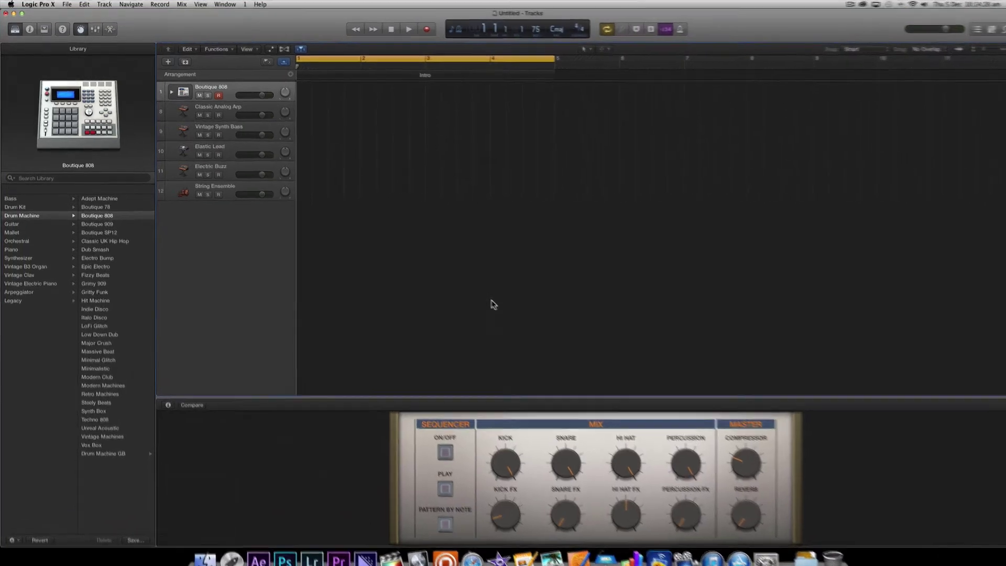
Turn on automatic Dock hiding, then toggle it twice with Option-Command-D.
left_click(14, 5)
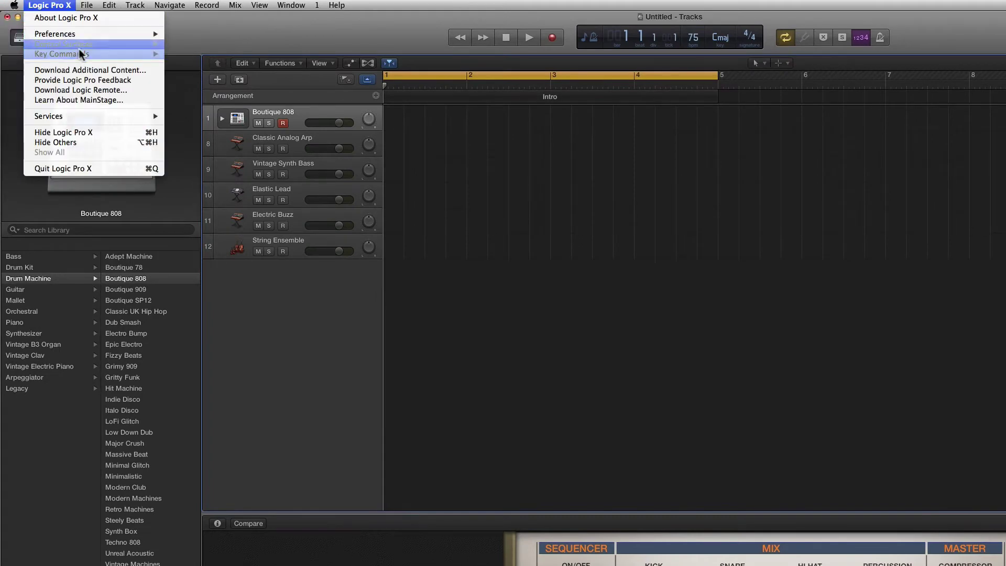
mouse_move(39, 63)
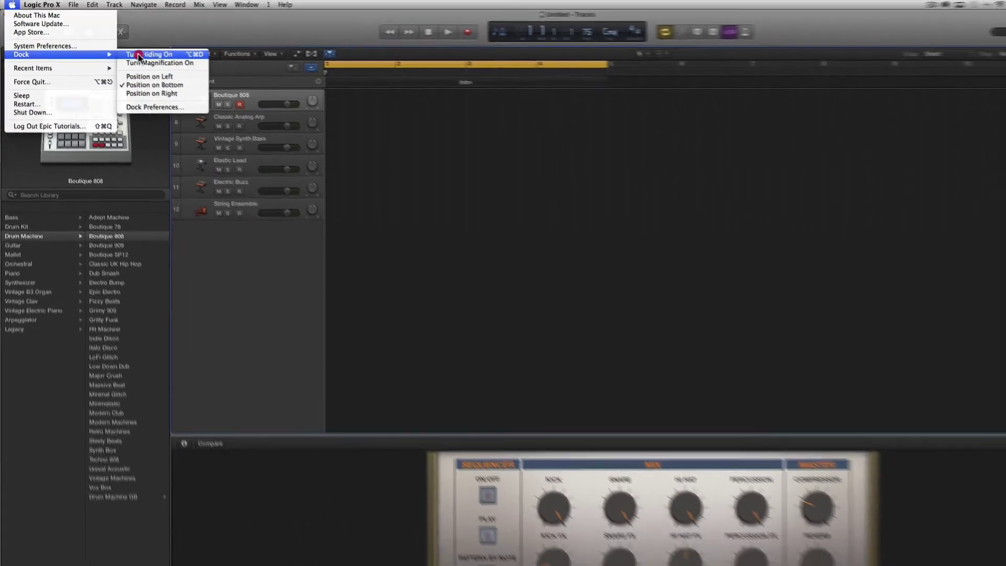
left_click(164, 64)
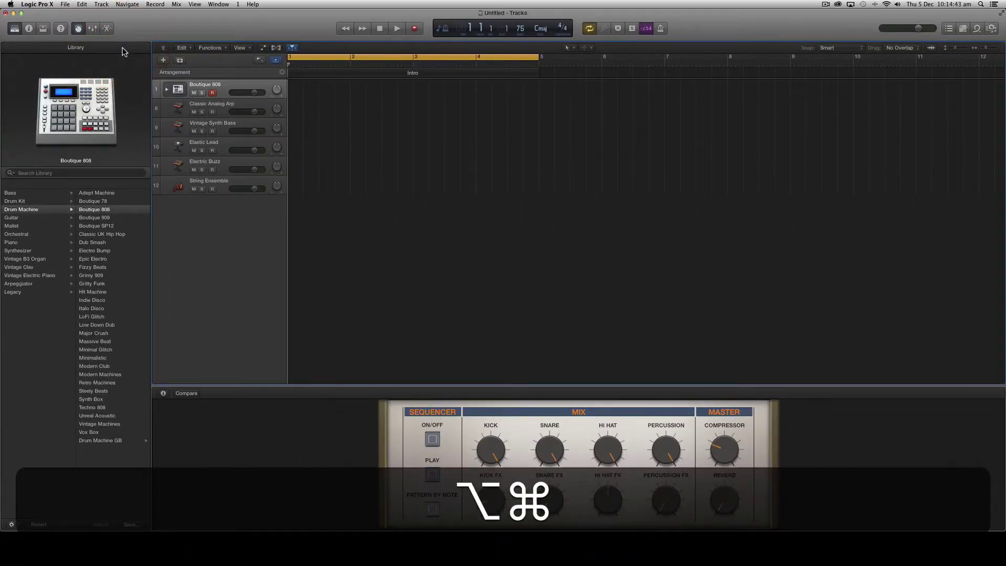
key("alt+super+d")
key("alt+super+d")
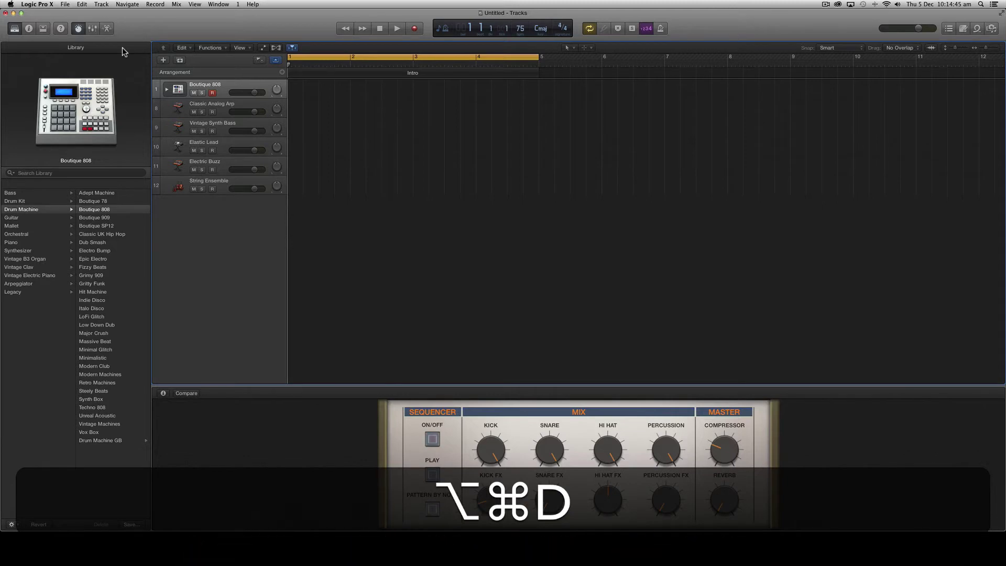
key("alt+super+d")
key("alt+super+d")
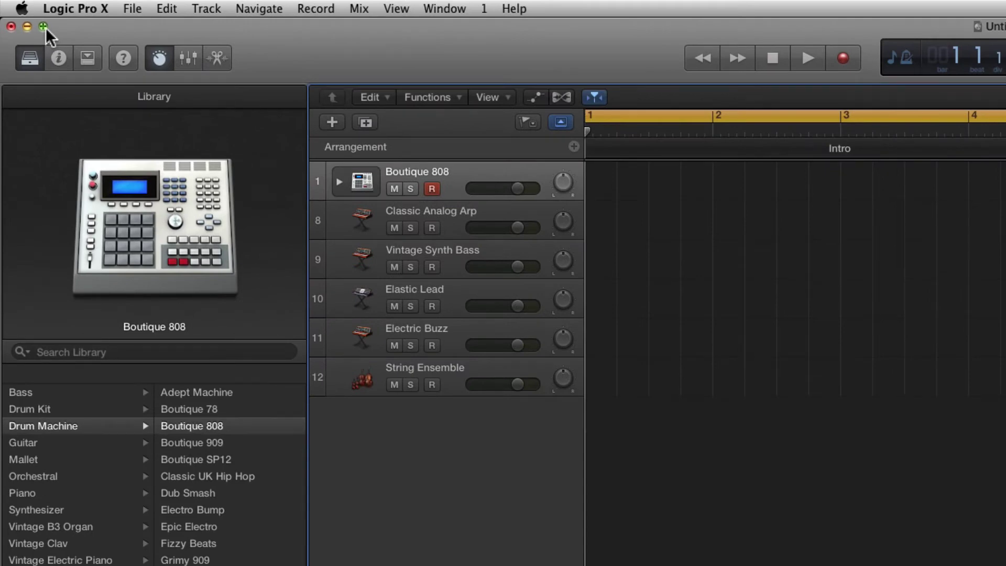
Maximise the Logic window and switch it to full-screen mode.
left_click(43, 26)
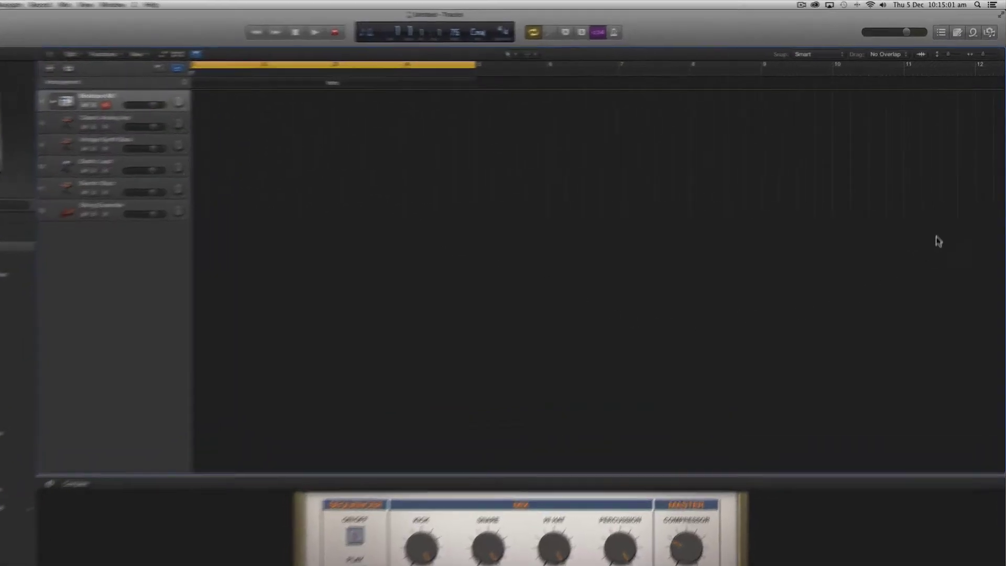
left_click(998, 23)
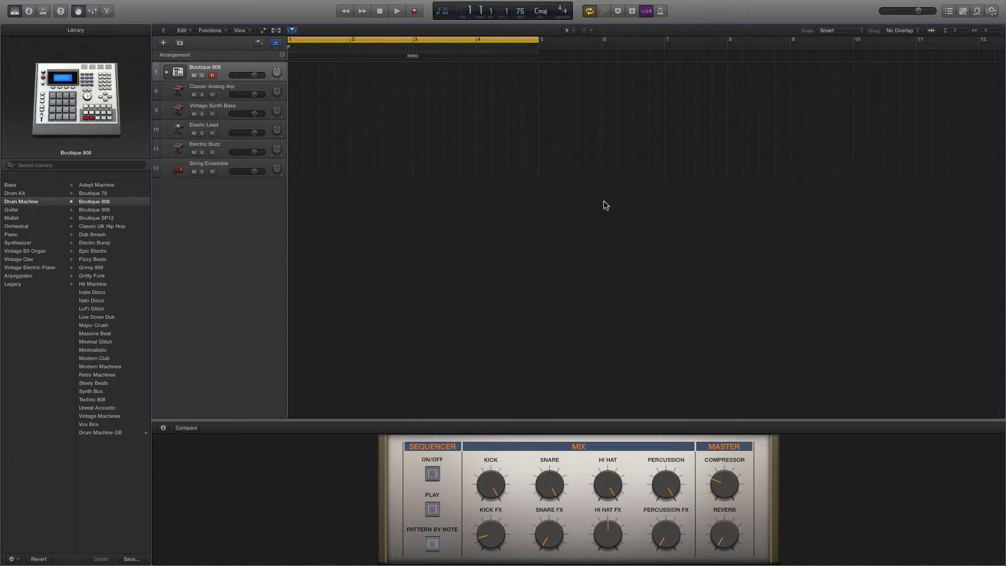
mouse_move(408, 3)
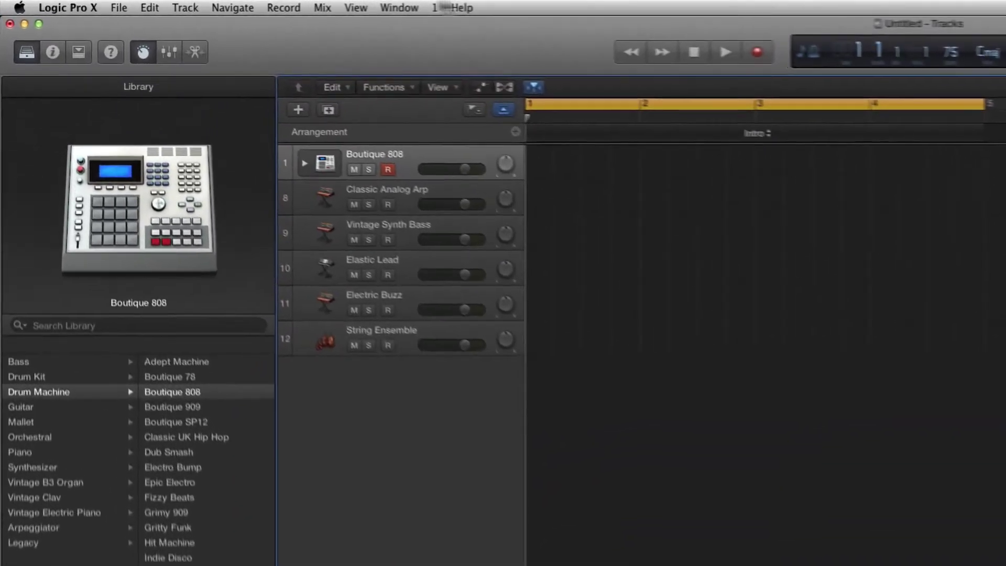
Open the Logic Pro demo project from the Help menu and close the untitled project.
left_click(461, 8)
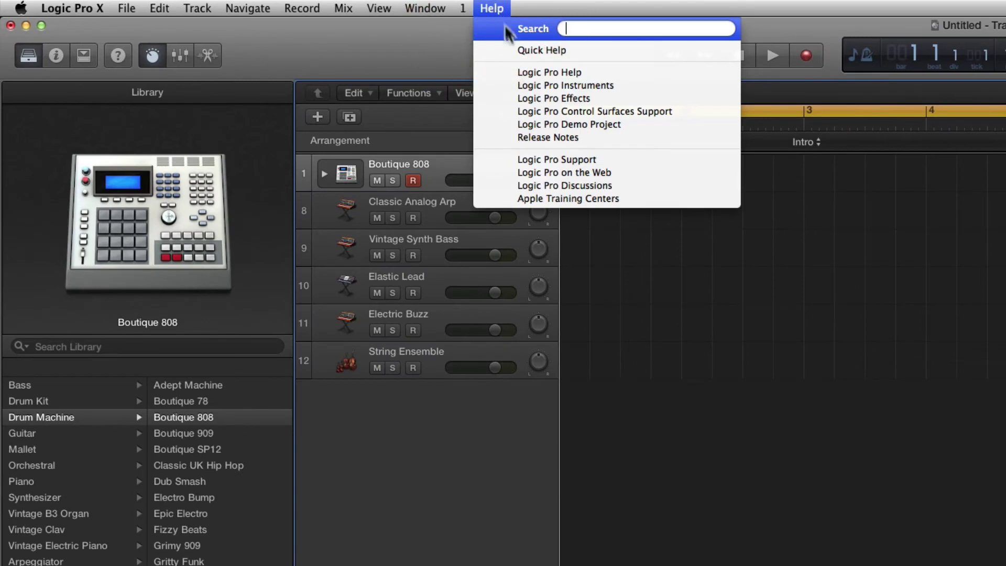
left_click(552, 124)
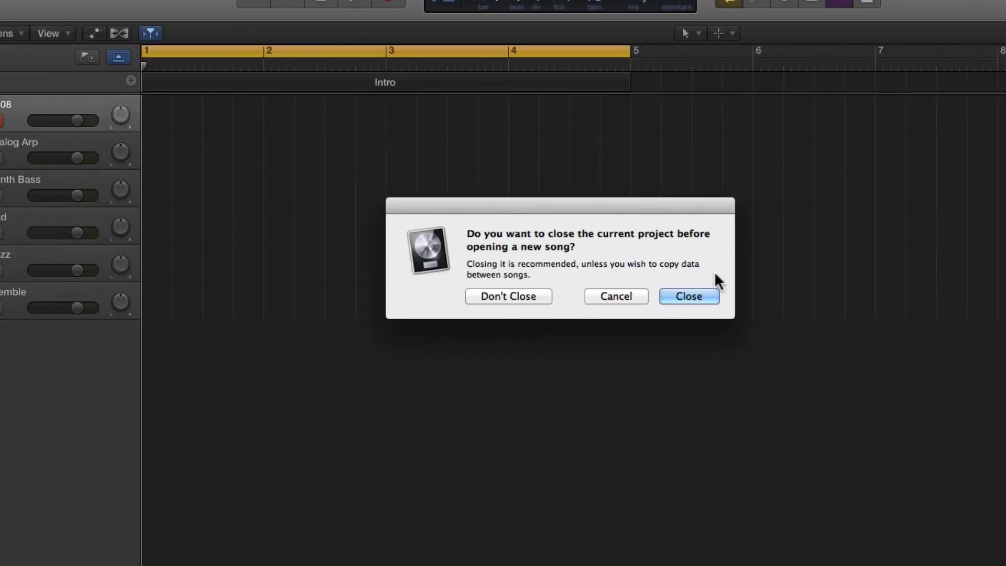
left_click(700, 298)
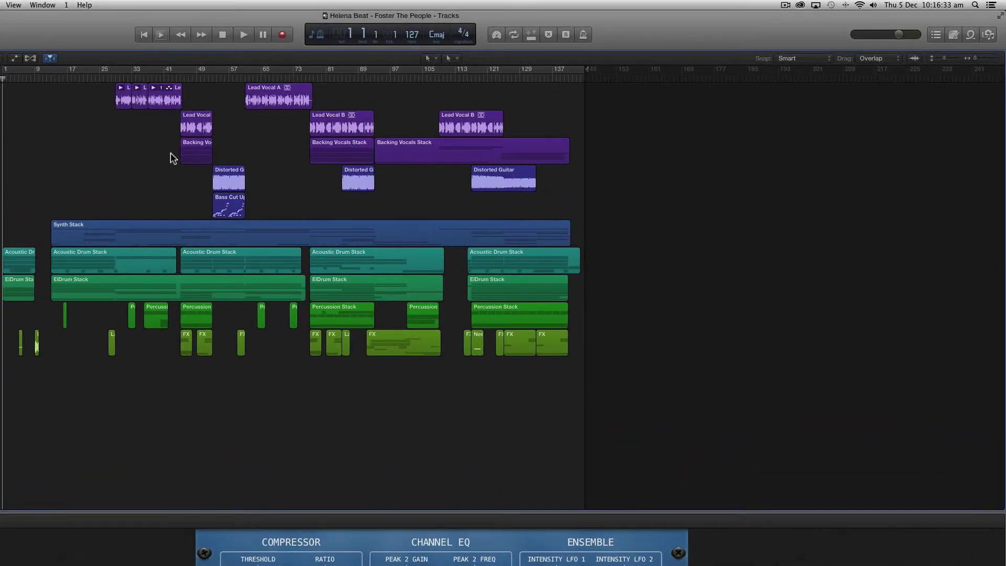
left_click(244, 34)
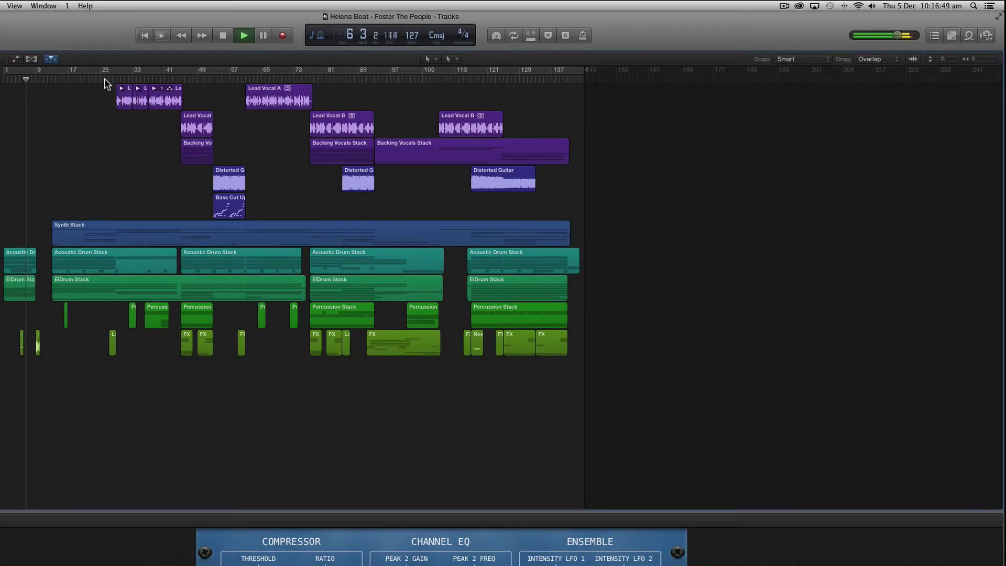
left_click(107, 78)
left_click(193, 82)
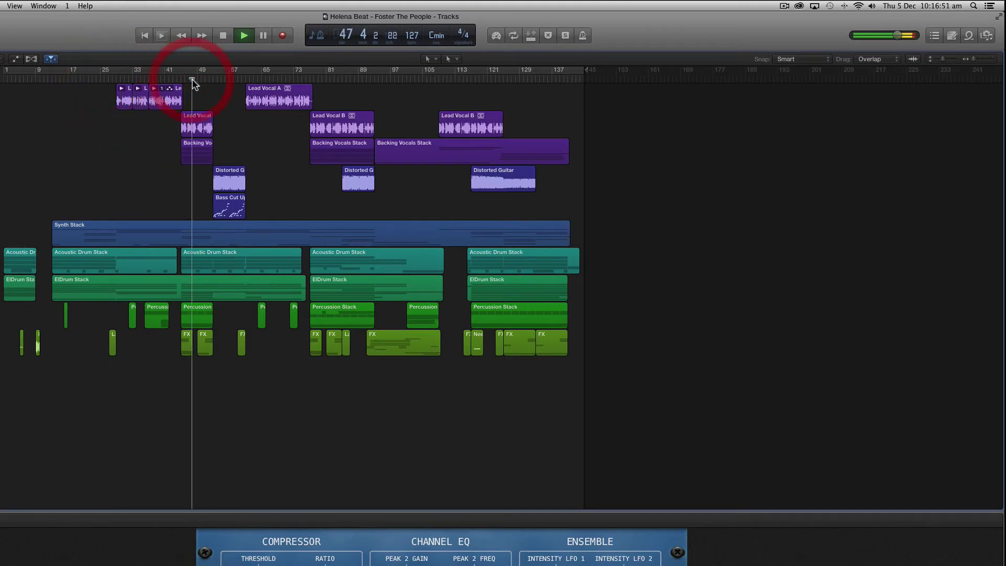
left_click(104, 81)
left_click(168, 83)
left_click(87, 80)
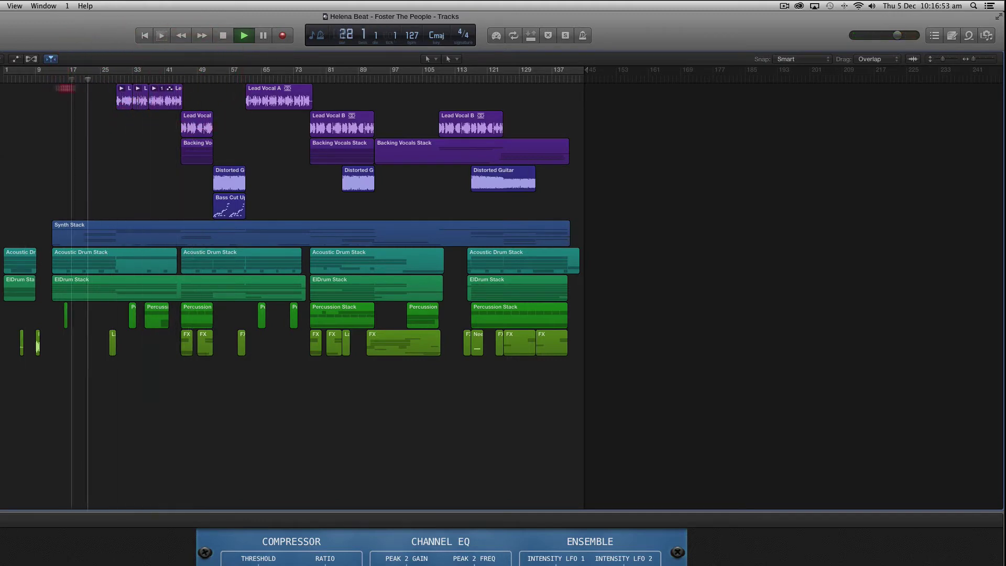
left_click(105, 80)
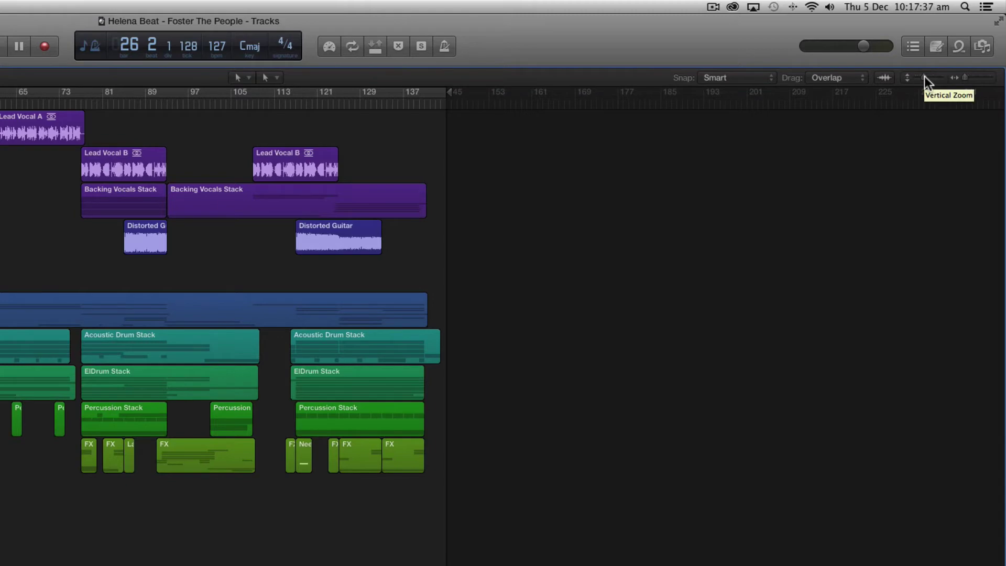
Make track rows taller and zoom the arrangement horizontally to show bars 1–149.
left_click_drag(925, 77, 969, 76)
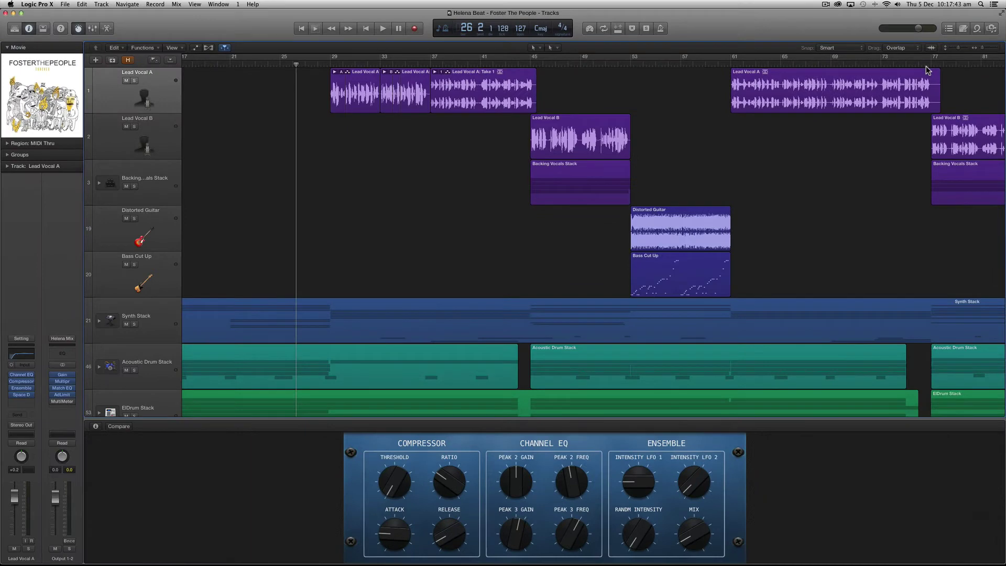
key("super+Left")
key("super+Right")
key("super+Left")
key("super+Left")
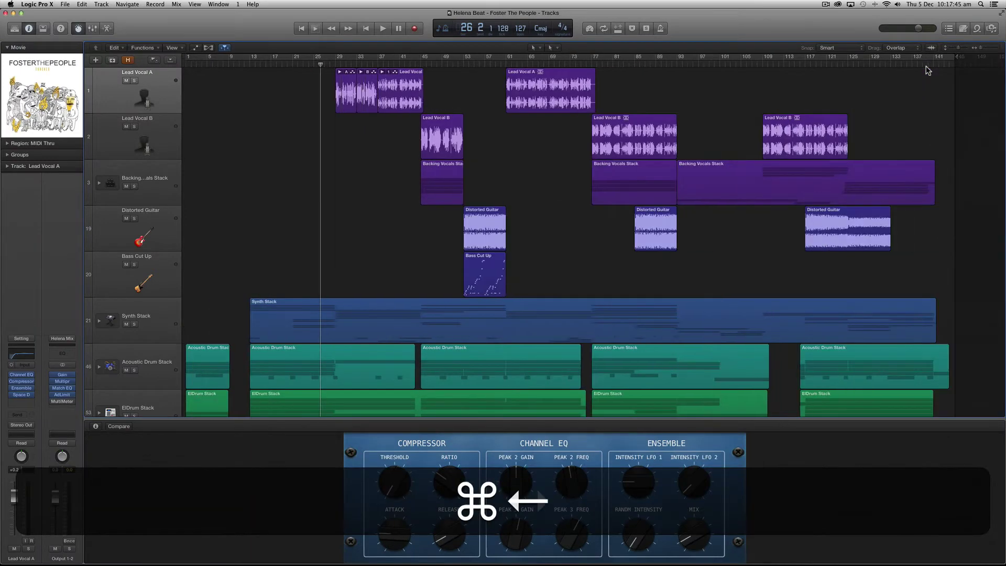
key("super+Right")
key("super+Right")
key("super+Left")
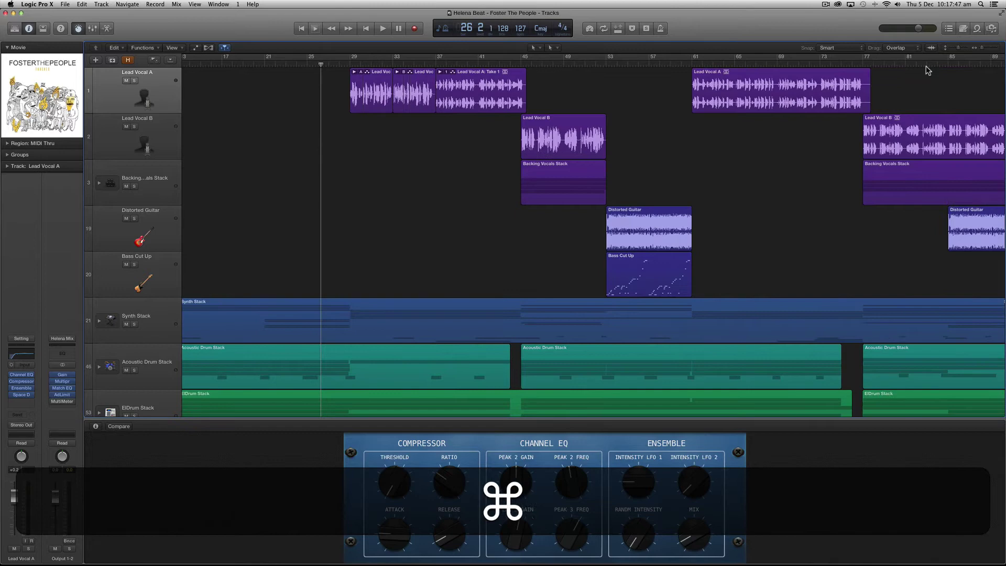
key("super+Down")
key("super+Down")
key("super+Up")
key("super+Down")
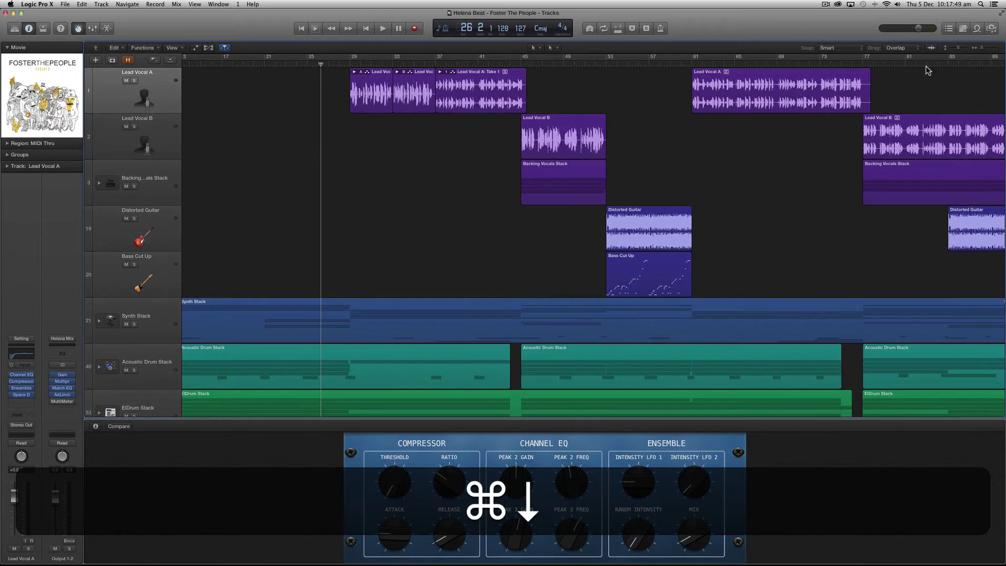
key("super+Down")
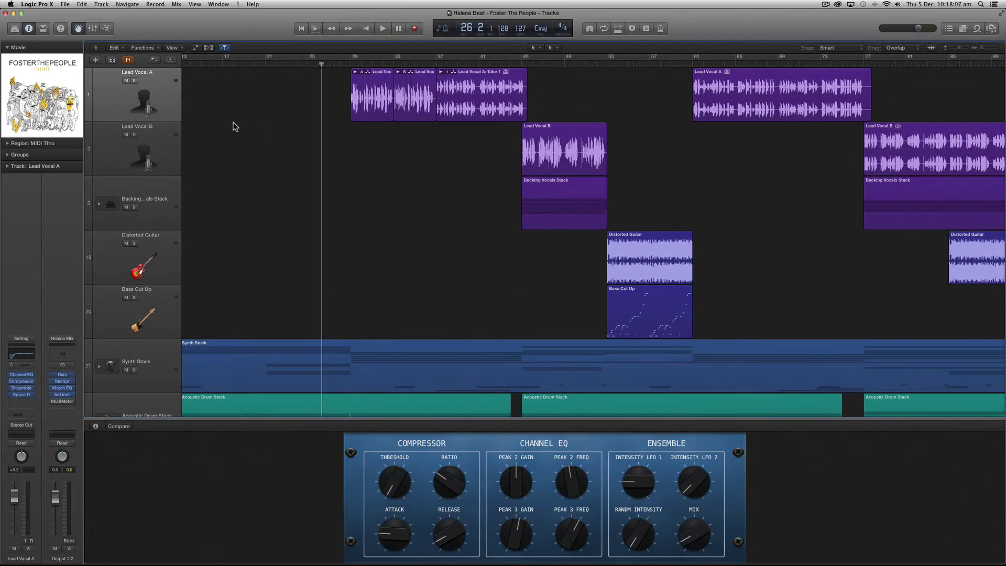
Select Lead Vocal A, Lead Vocal B and Distorted Guitar together.
left_click(163, 142)
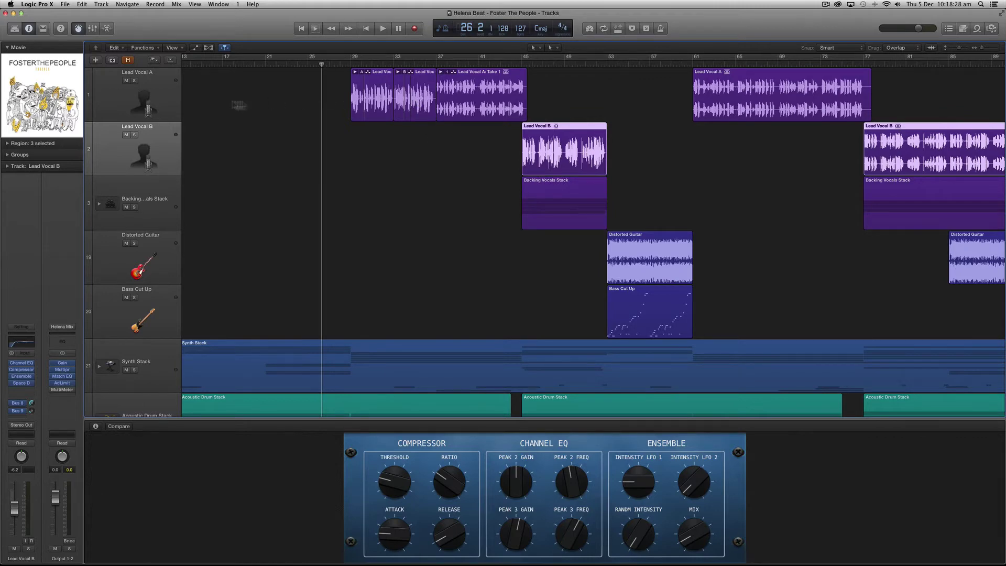
left_click(169, 90)
left_click(161, 152)
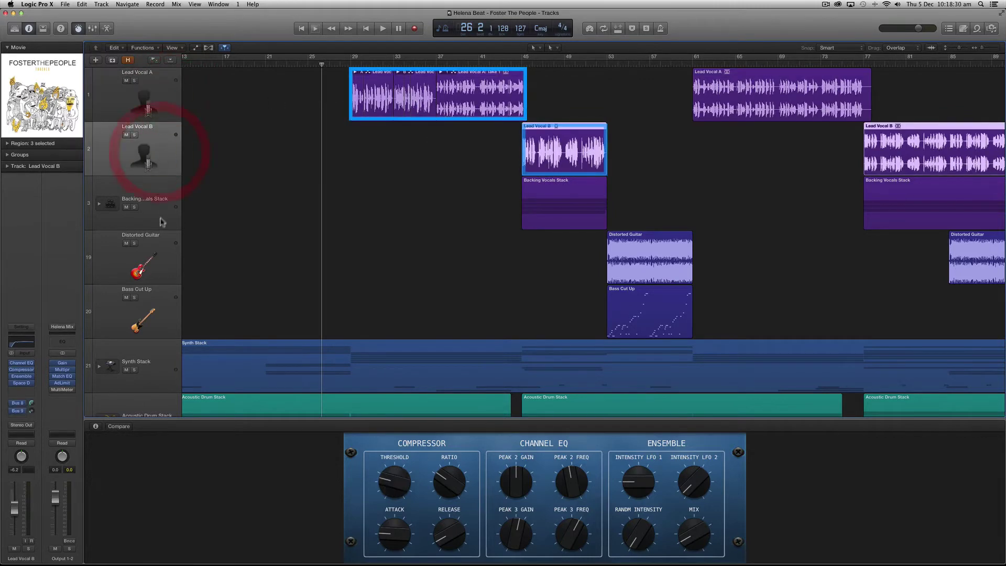
left_click(164, 246)
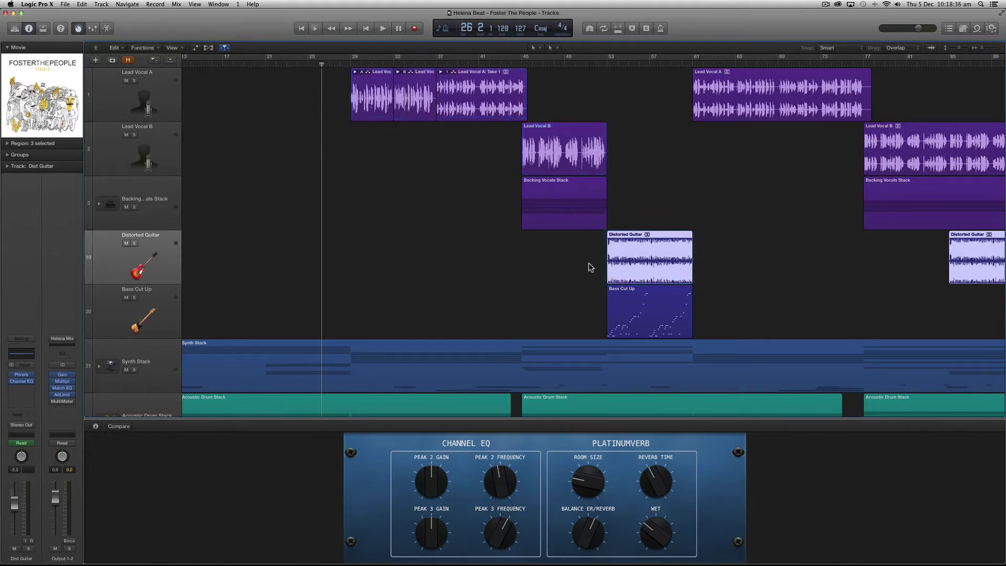
Select the Backing Vocals Stack, expand it to reveal Vocal Harmony A–D, then collapse it.
left_click(160, 209)
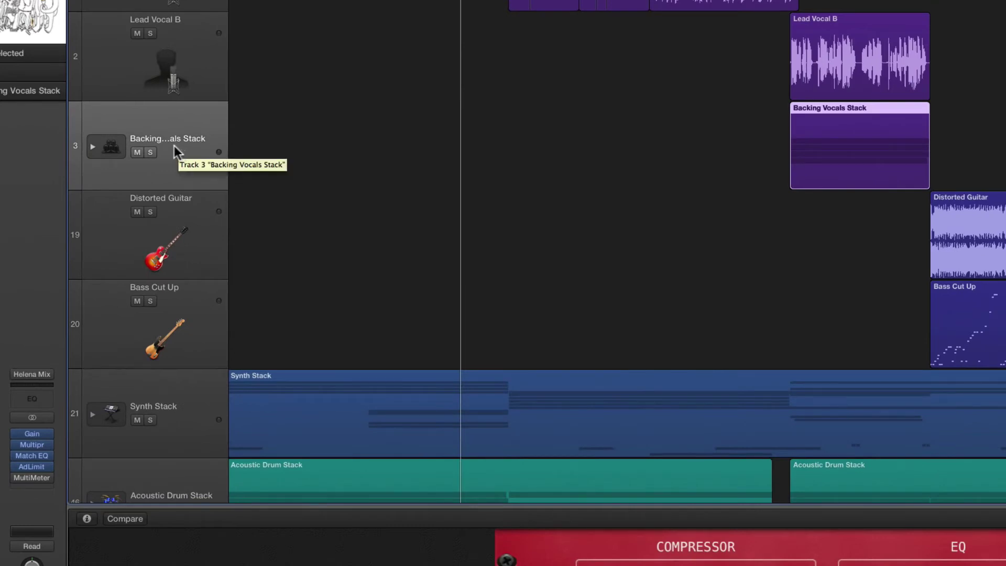
scroll(91, 149, "up", 1)
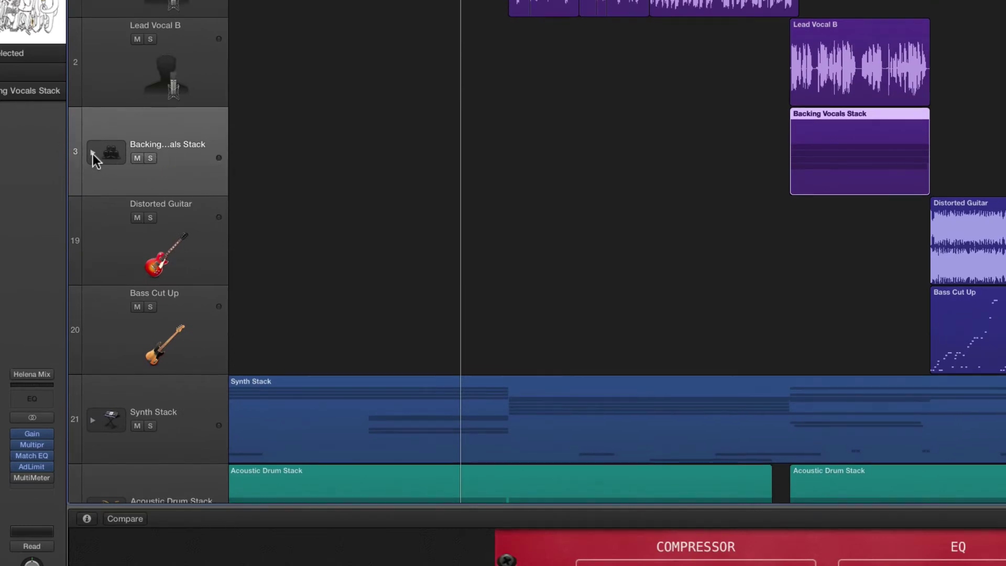
left_click(92, 154)
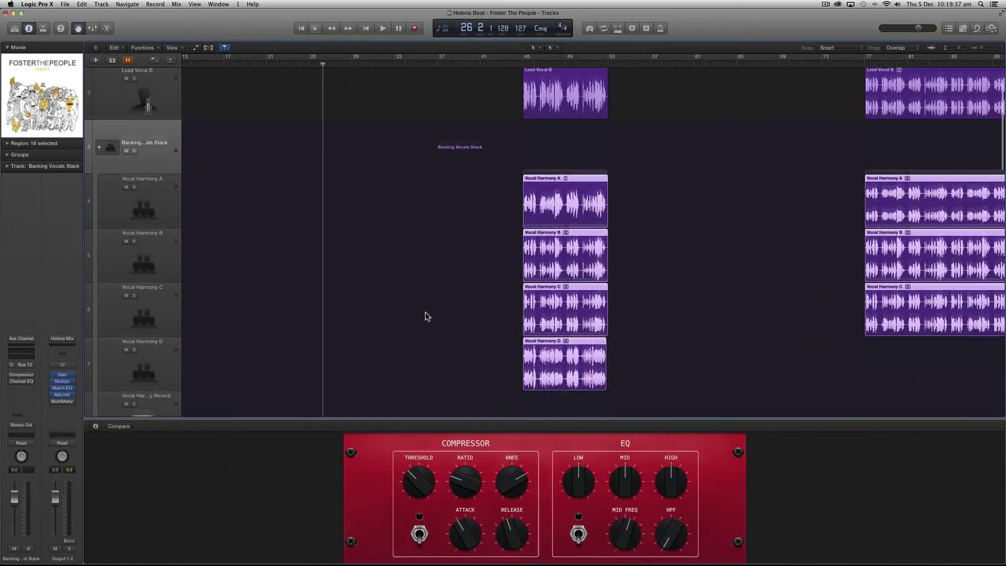
scroll(426, 312, "down", 4)
scroll(425, 312, "up", 4)
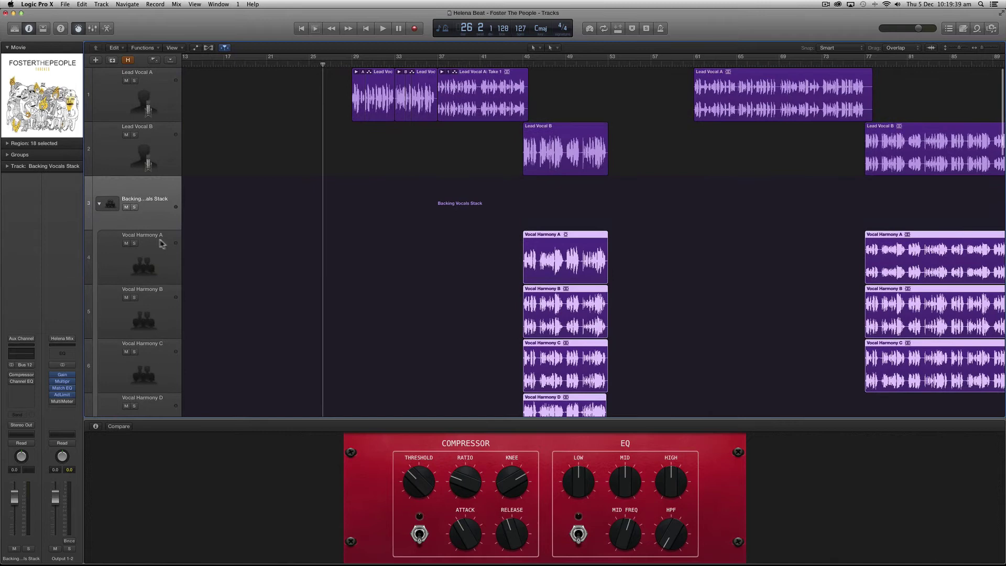
left_click(100, 204)
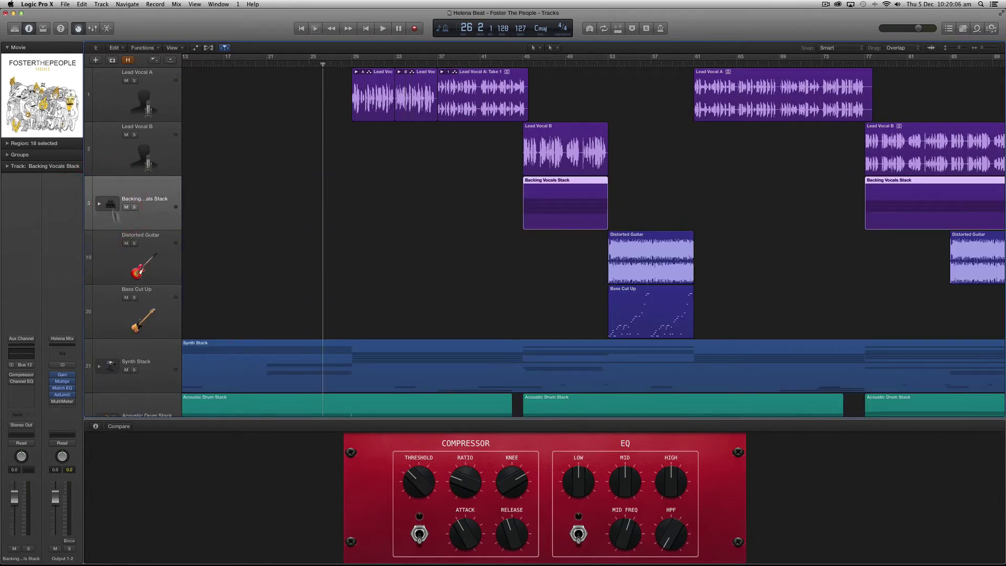
Expand and browse the Synth Stack, collapse it, then show Bass Cut Up's Smart Controls with B.
left_click(110, 367)
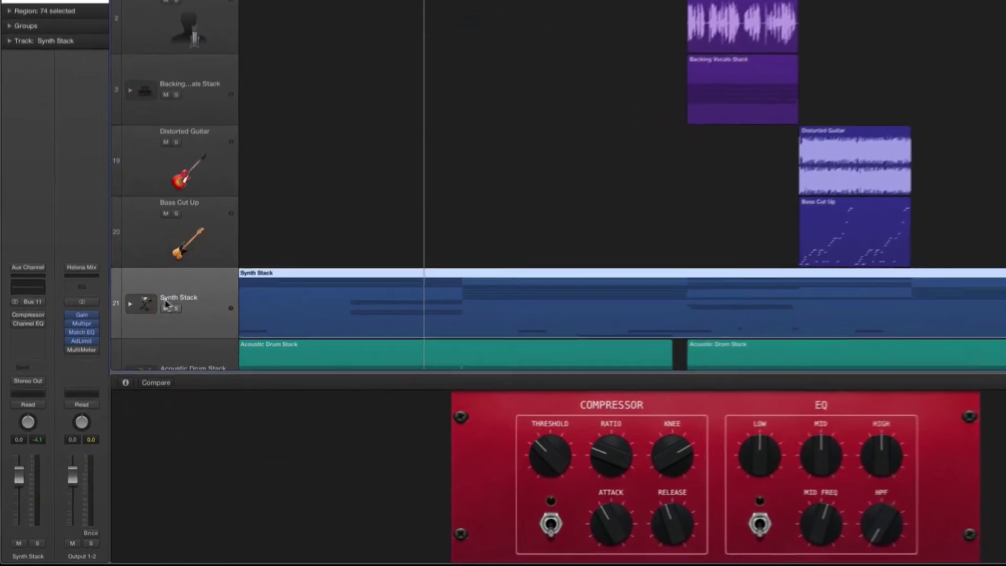
left_click(134, 298)
scroll(139, 297, "down", 8)
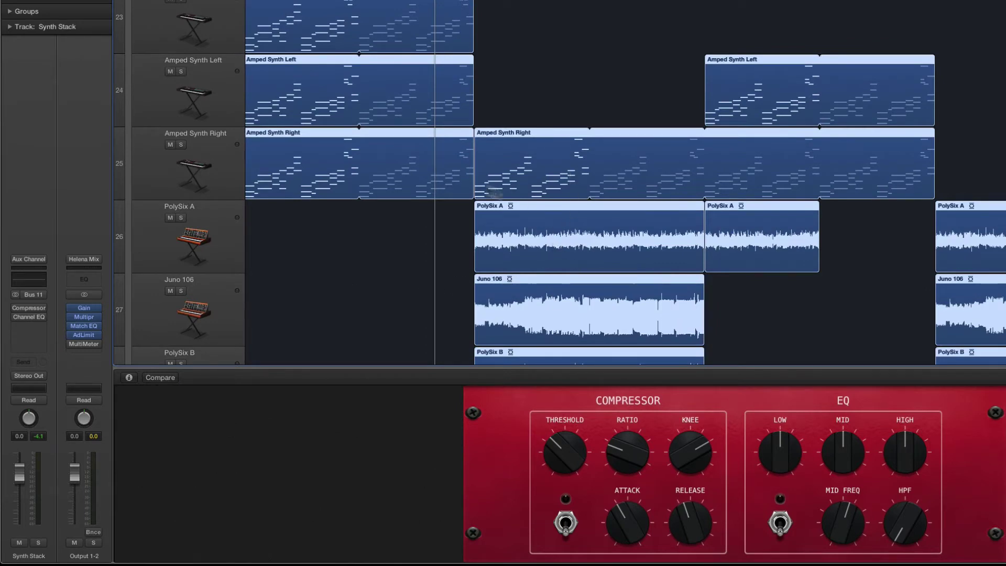
scroll(352, 168, "up", 5)
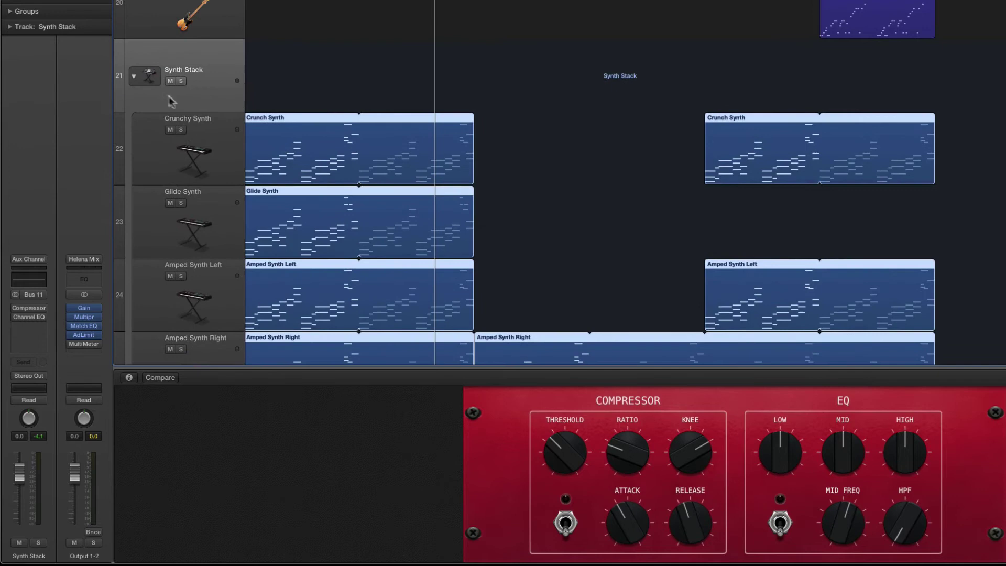
left_click(134, 78)
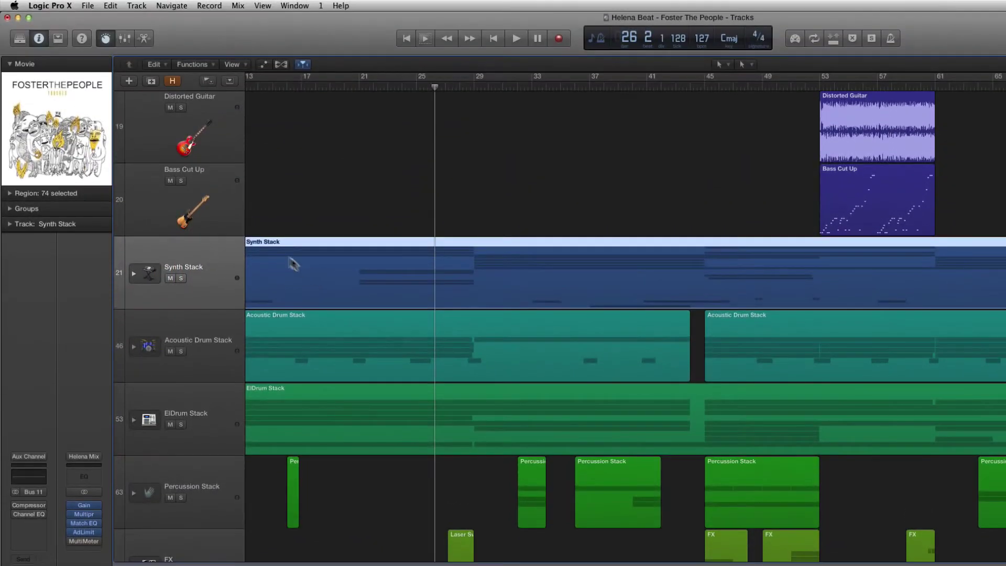
left_click(205, 185)
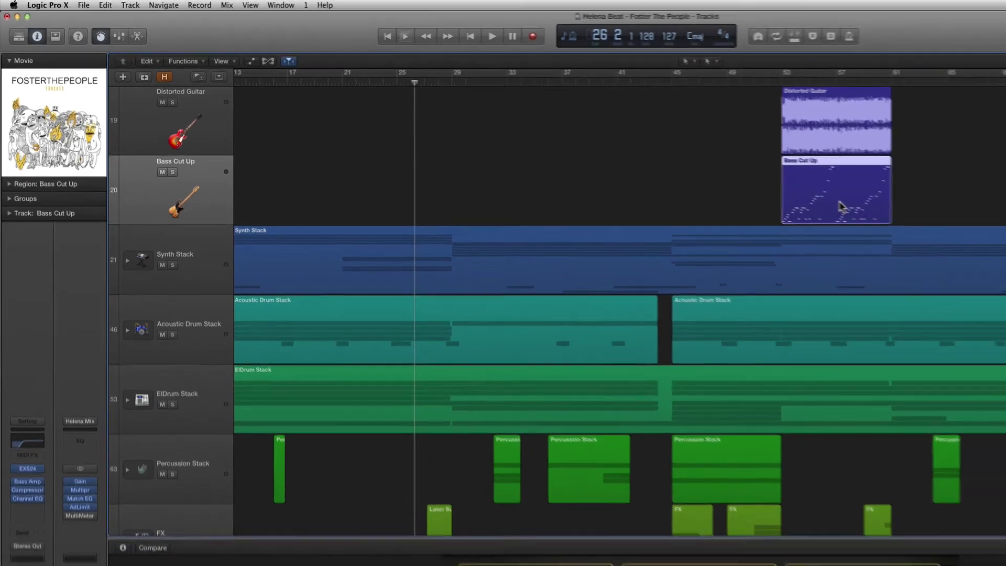
key("b")
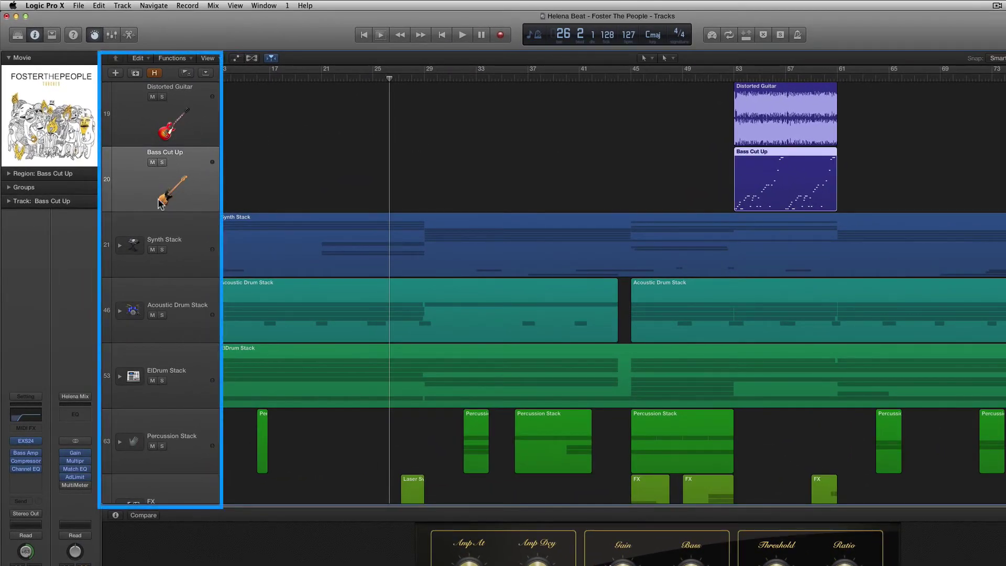
Solo and unsolo Distorted Guitar, widen headers to show volume, and lower it to about -1.8 dB.
double_click(176, 88)
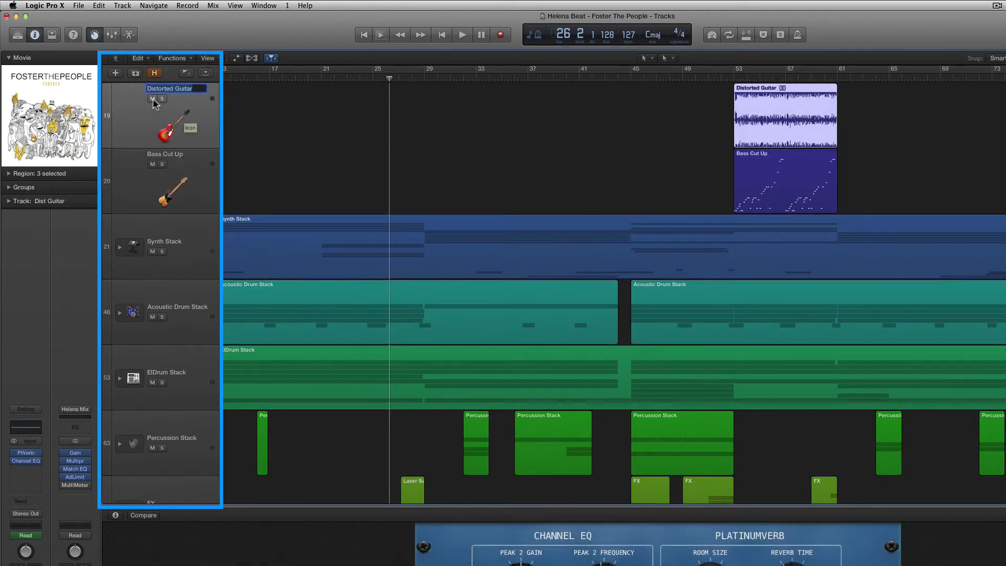
left_click(161, 99)
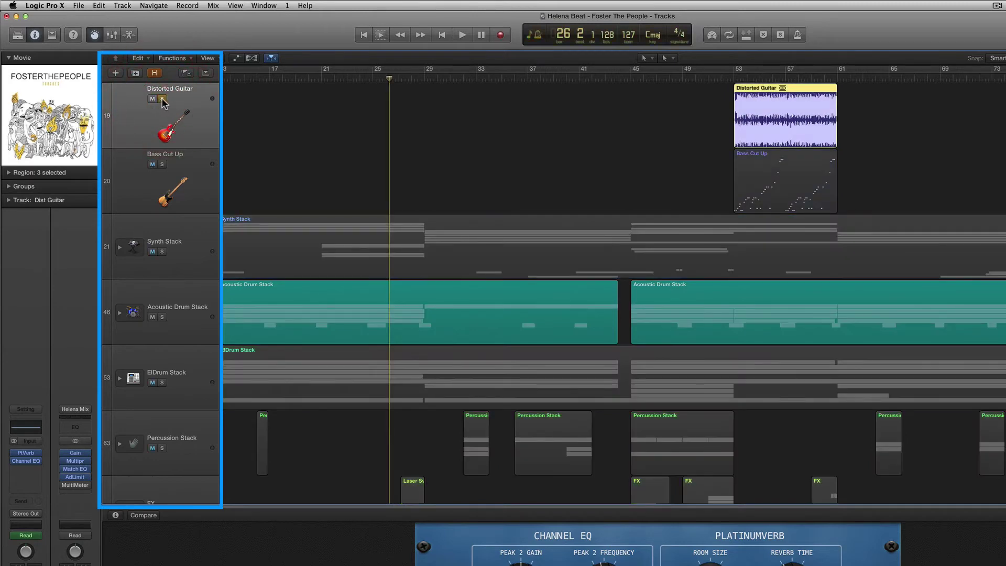
left_click(162, 99)
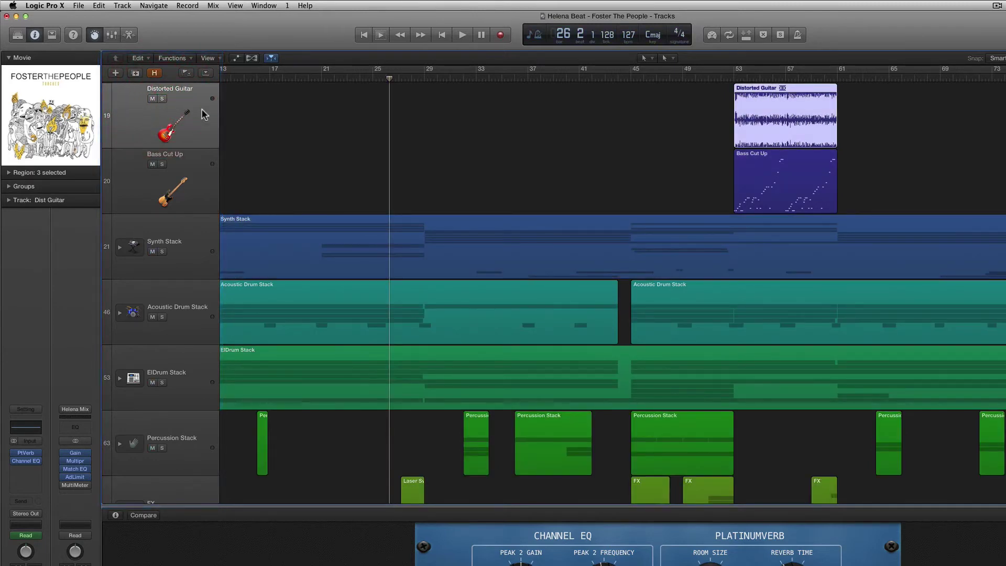
mouse_move(220, 111)
left_mouse_down()
mouse_move(245, 108)
mouse_move(217, 98)
left_mouse_up()
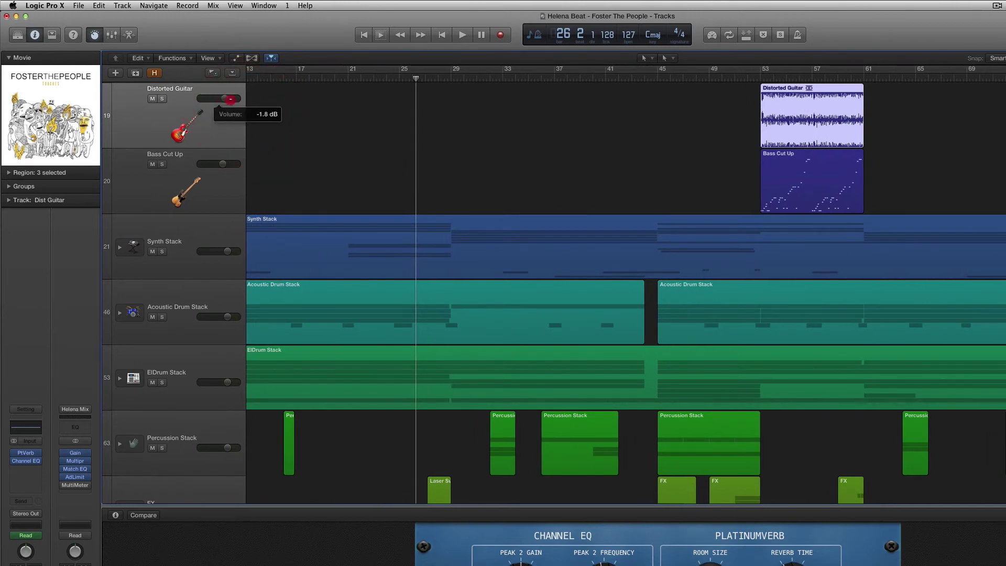
left_click_drag(225, 98, 225, 99)
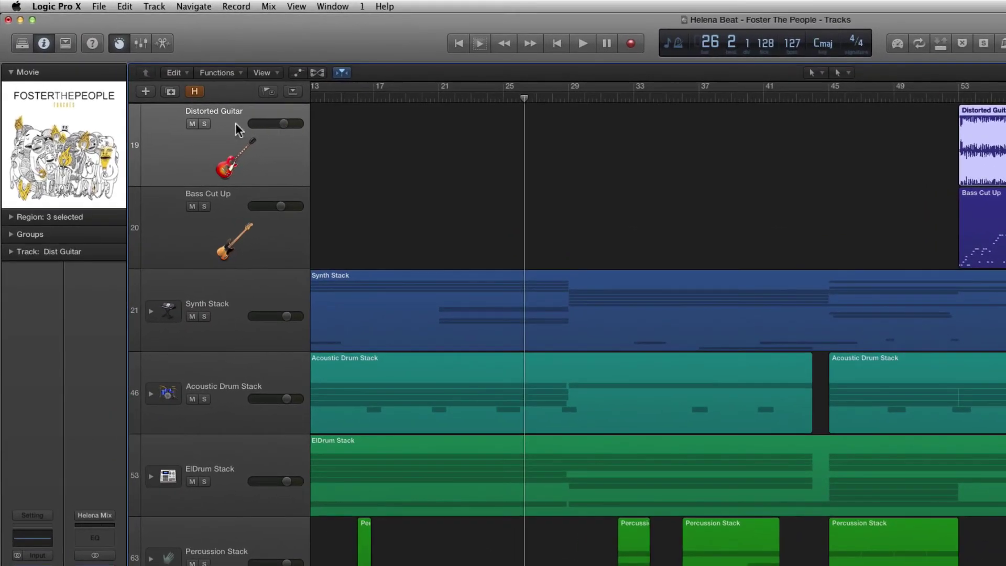
Show pan knobs via Track Header Components > Show Pan/Send and narrow the track header column.
right_click(232, 129)
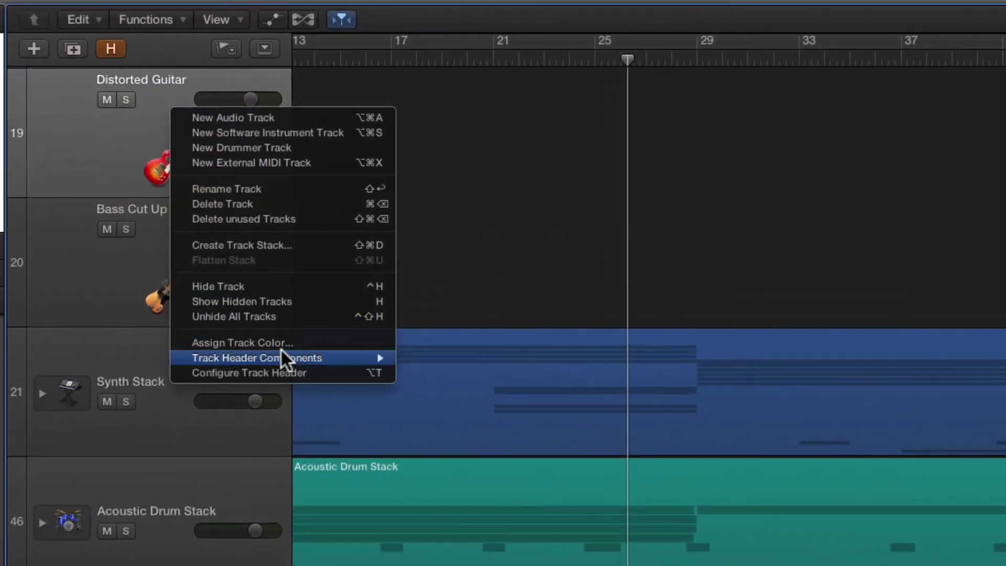
mouse_move(286, 339)
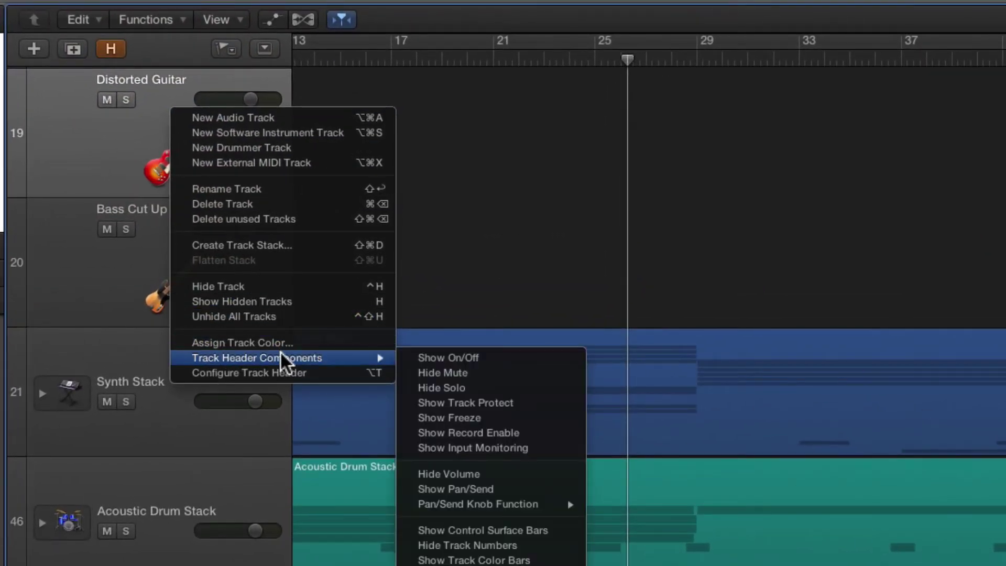
left_click(478, 490)
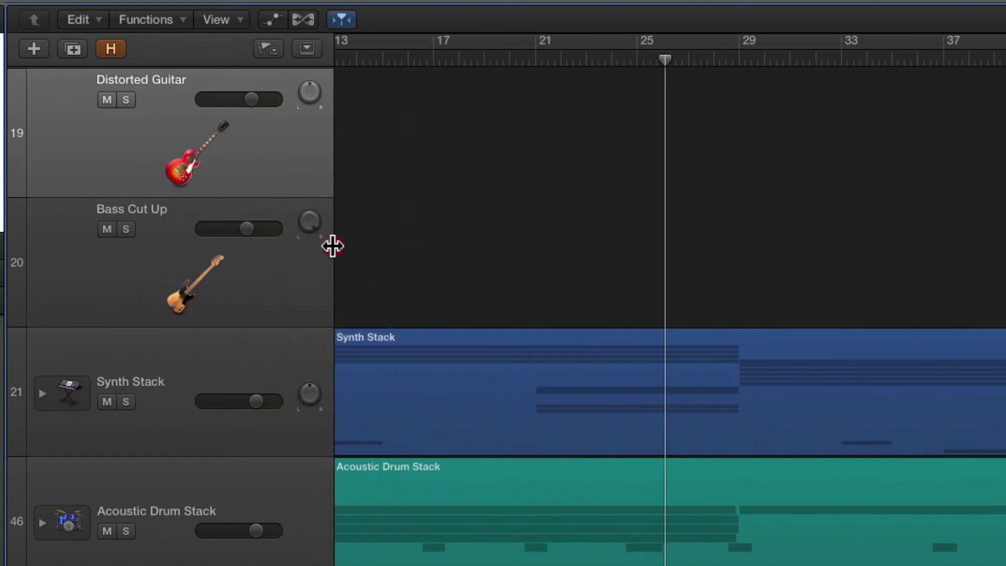
left_click_drag(333, 246, 309, 247)
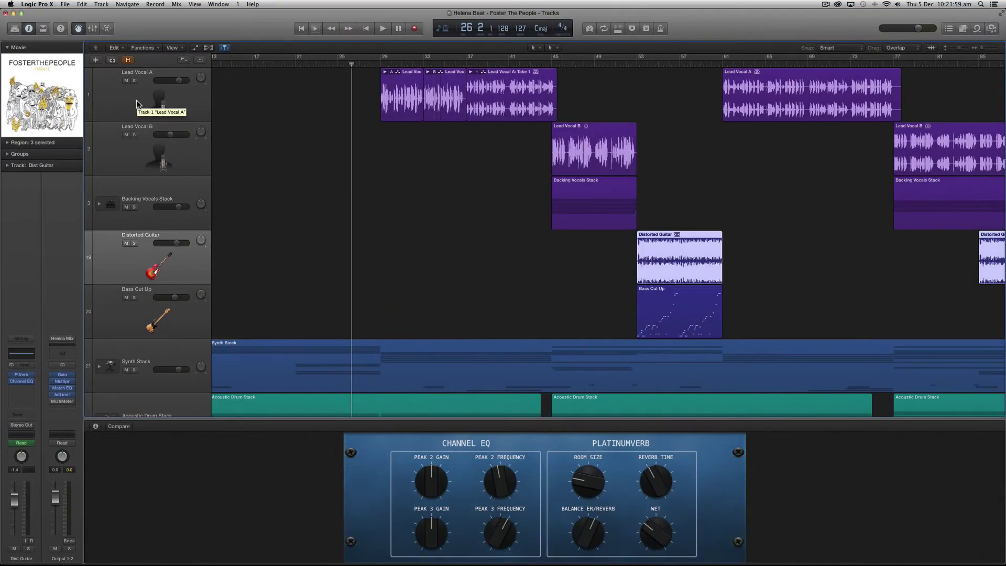
left_click_drag(136, 102, 141, 111)
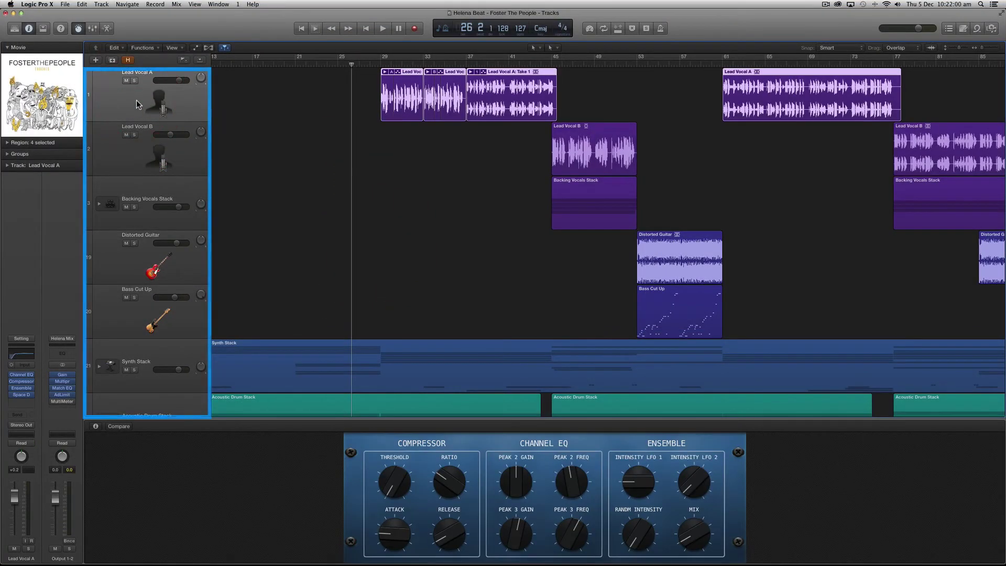
Select the Lead Vocal B track and focus the inspector.
left_click(131, 162)
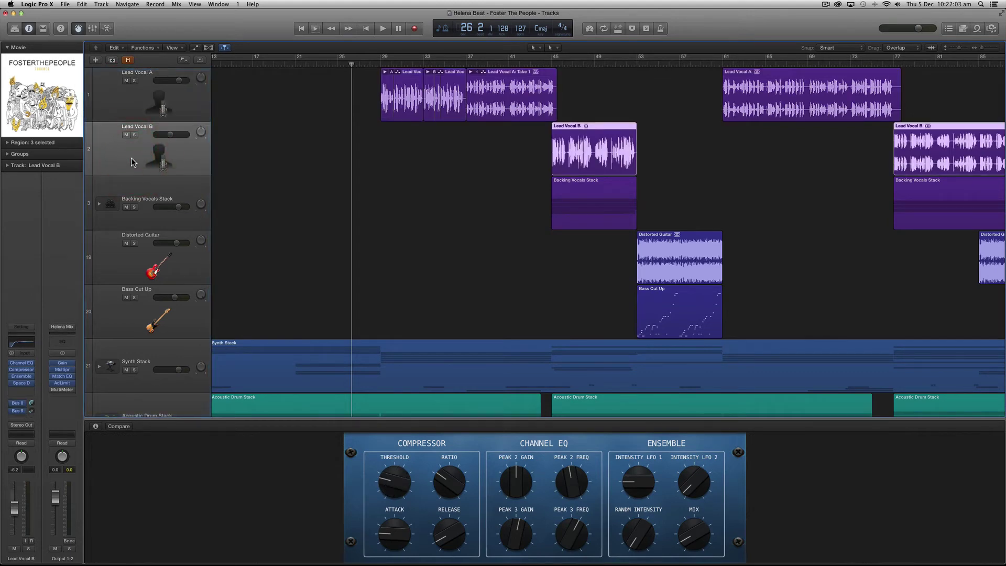
left_click(4, 258)
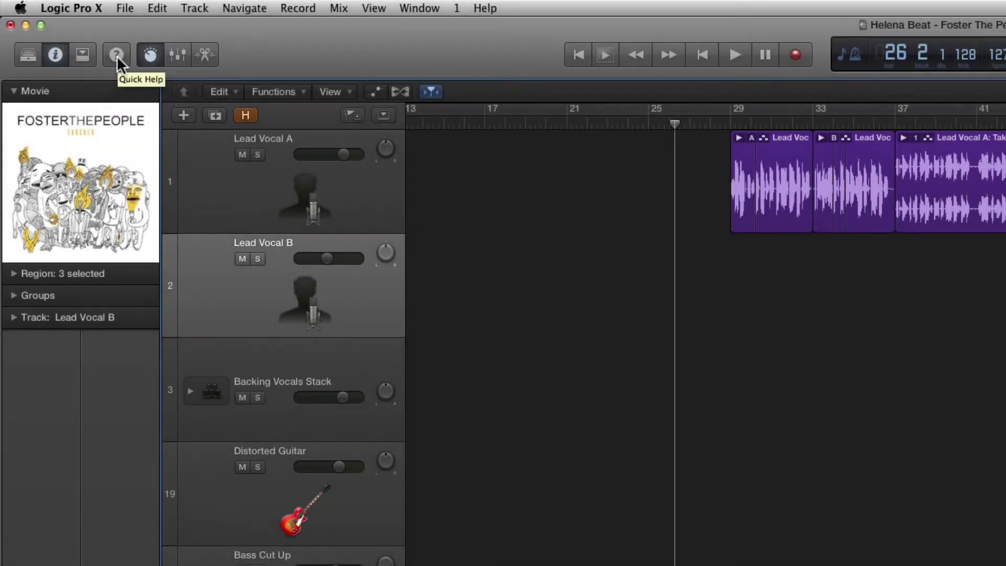
left_click(116, 55)
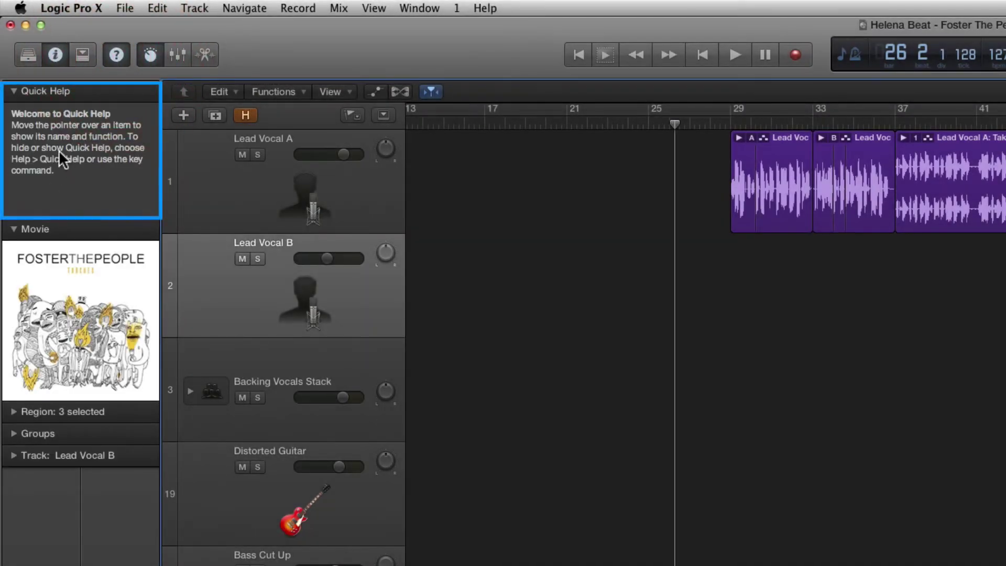
left_click(12, 91)
left_click(13, 92)
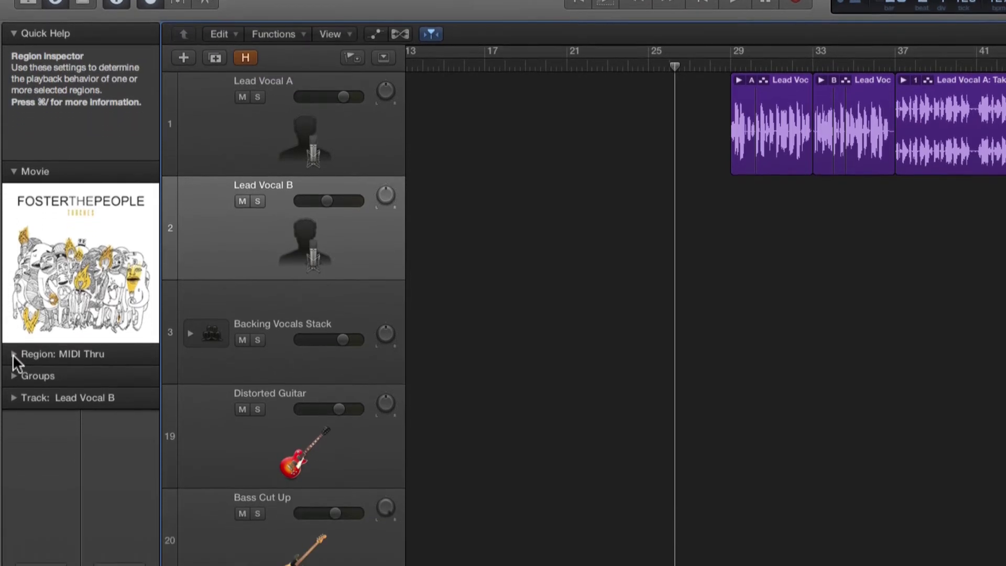
Expand the Bass Cut Up region settings, keep Quantize at 1/16 Note, and check the Transpose values.
left_click(14, 308)
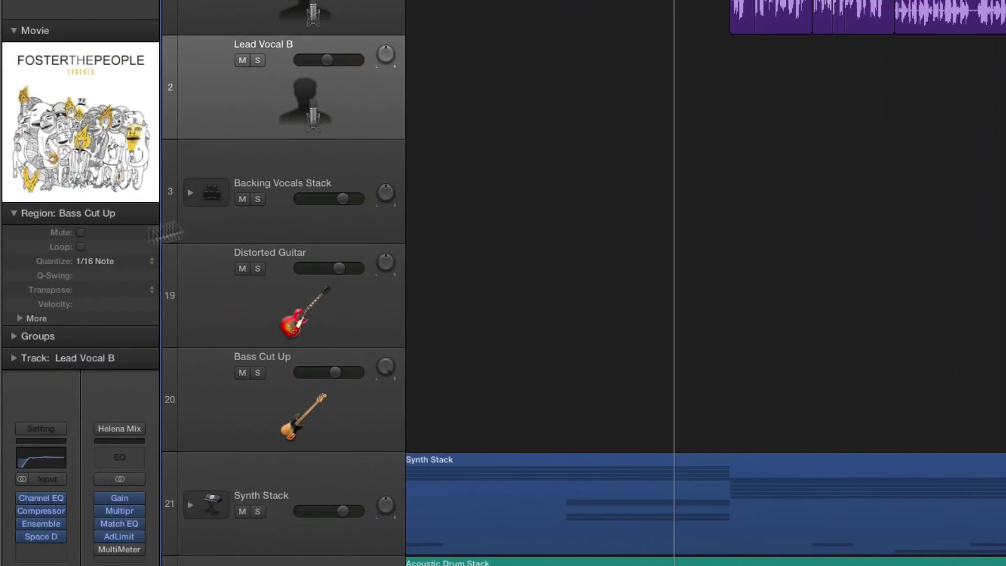
left_click(140, 262)
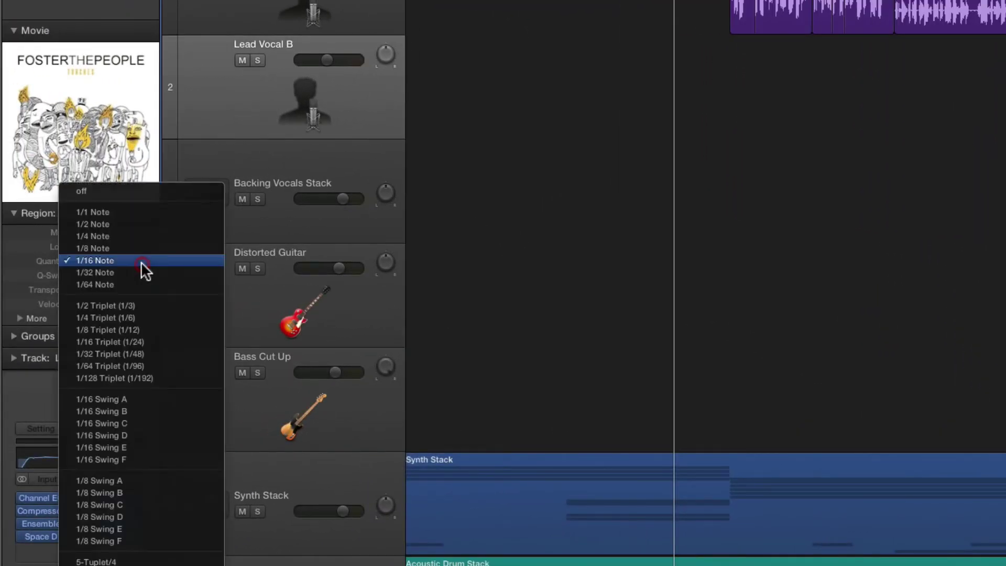
left_click(117, 261)
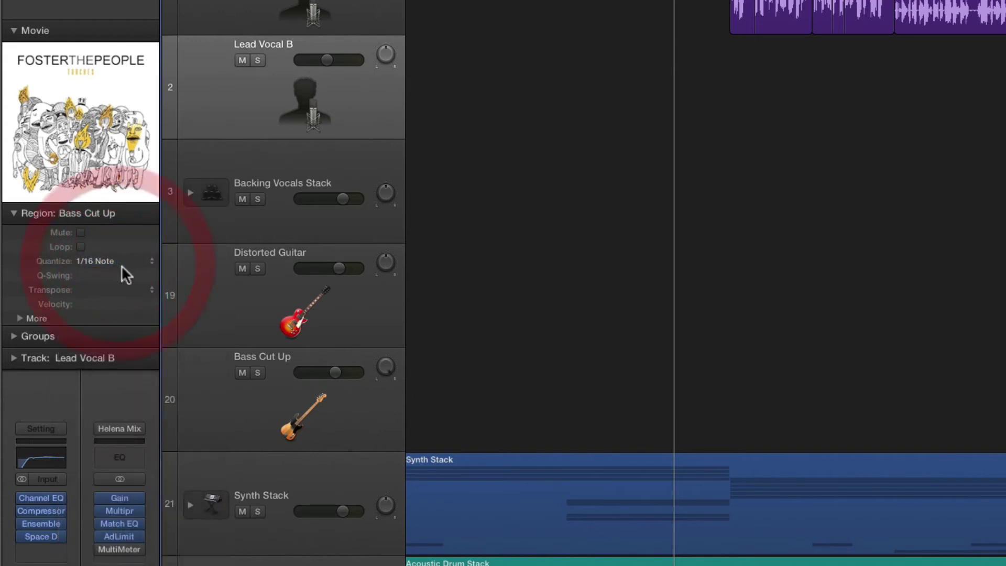
left_click(149, 289)
left_click(148, 289)
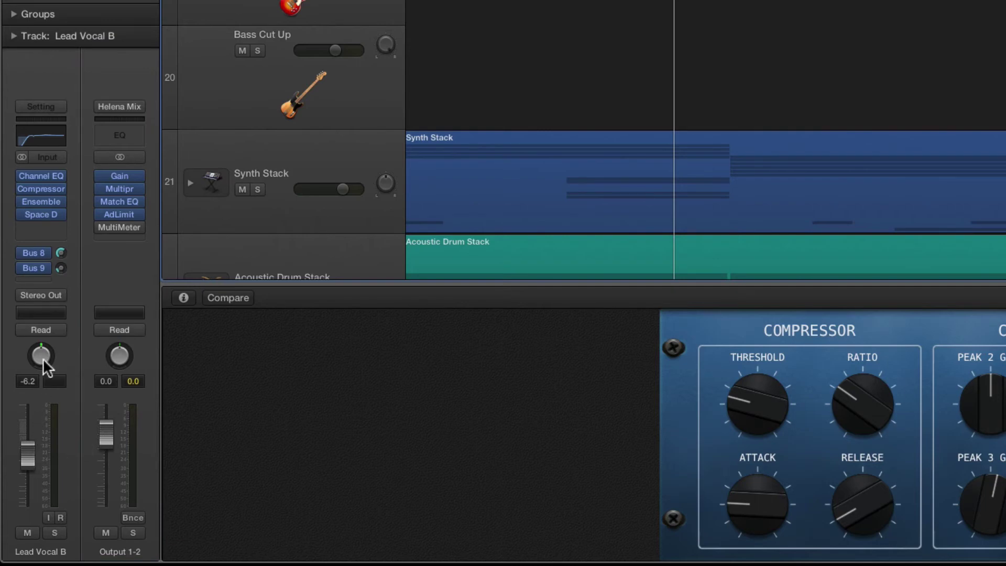
Nudge Lead Vocal B's pan knob, then browse the Compressor slot's plug-in list without choosing one.
mouse_move(40, 355)
left_mouse_down()
mouse_move(40, 376)
mouse_move(41, 356)
left_mouse_up()
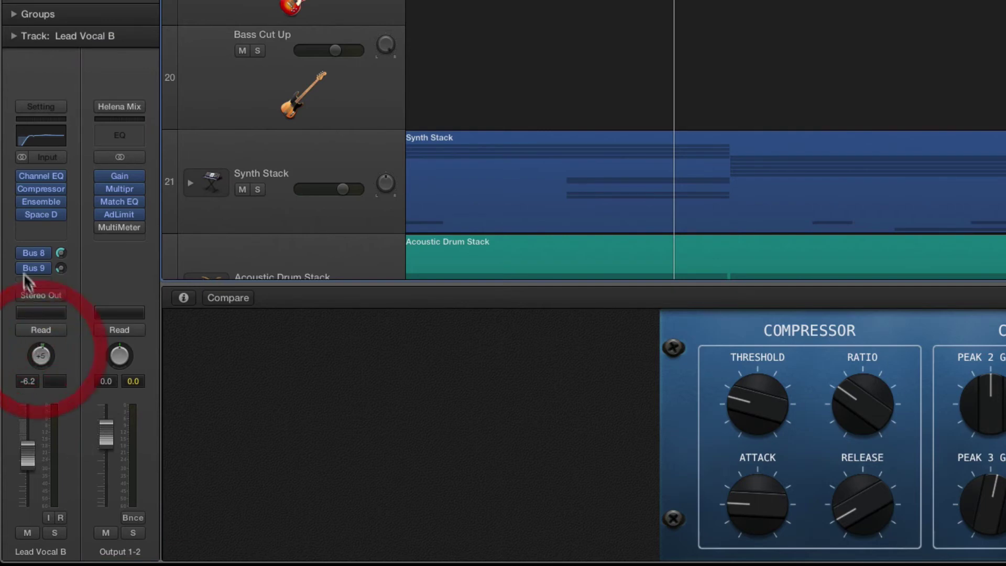
mouse_move(50, 215)
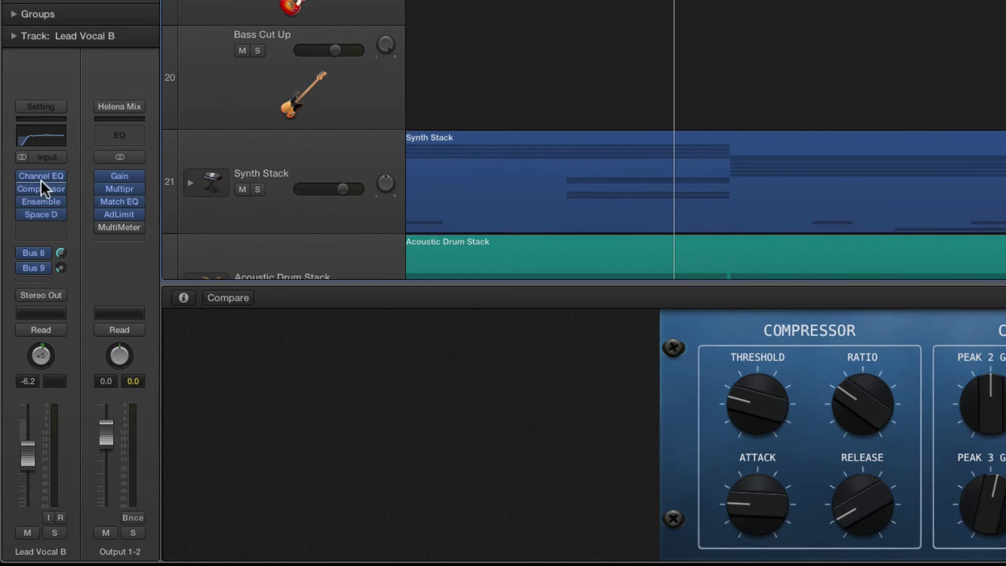
left_click(60, 178)
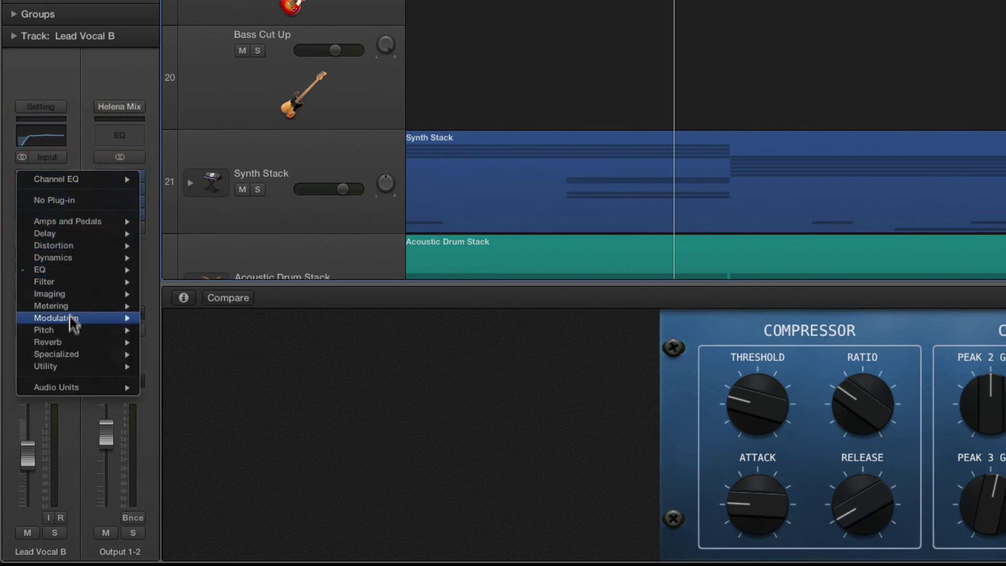
mouse_move(74, 283)
mouse_move(179, 283)
left_click(167, 125)
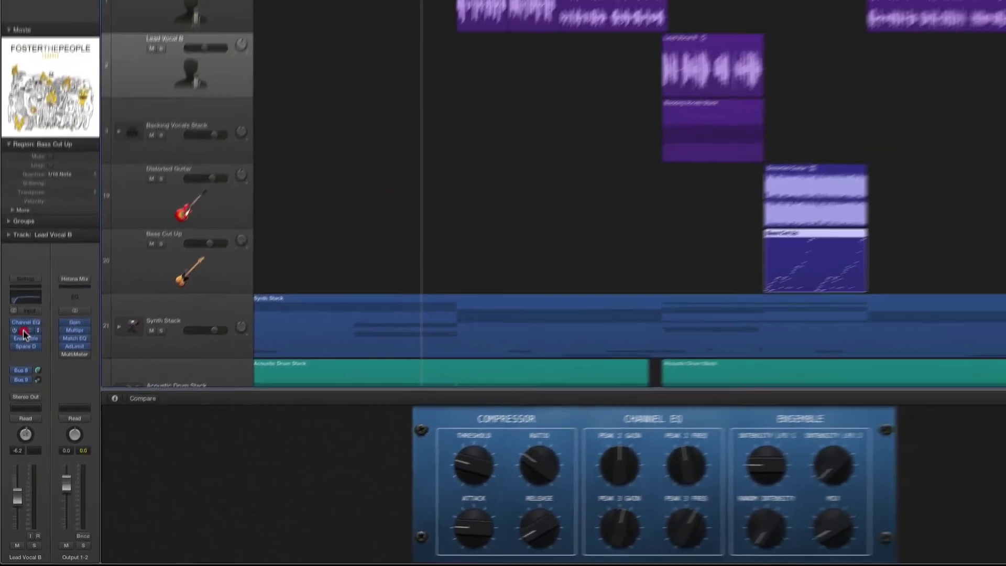
Open and close the Compressor plug-in window, then hide and reshow the Inspector.
left_click(24, 331)
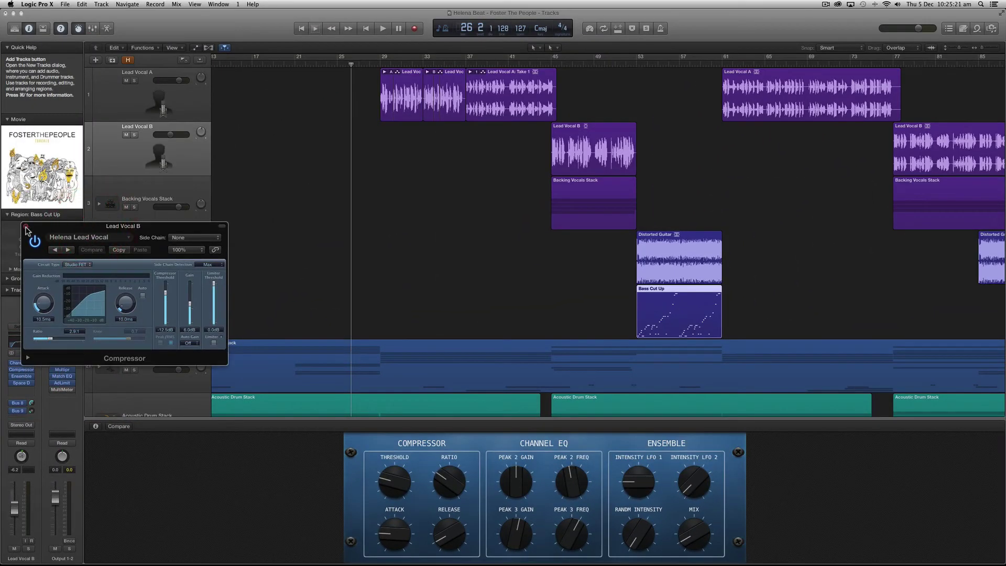
left_click(25, 159)
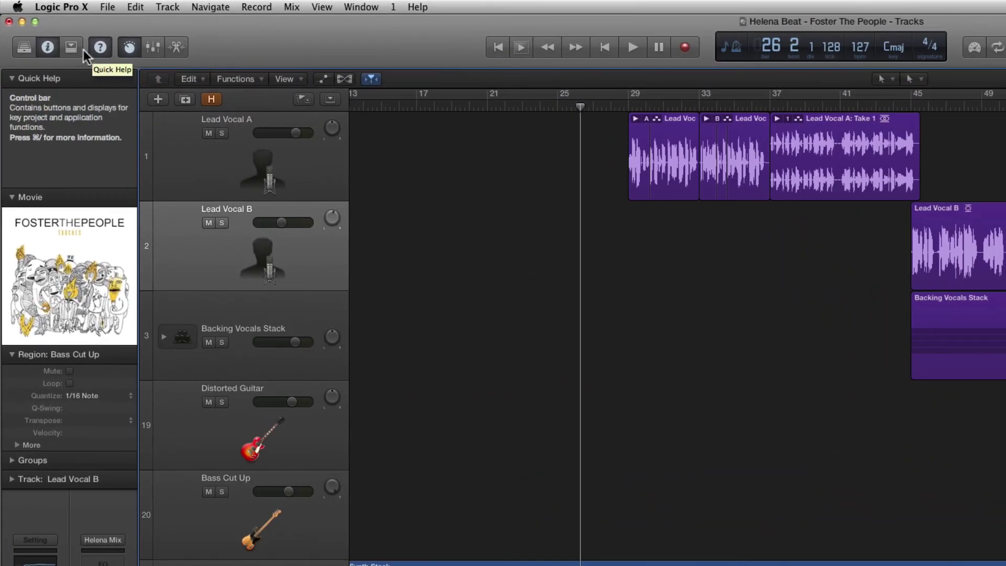
left_click(46, 47)
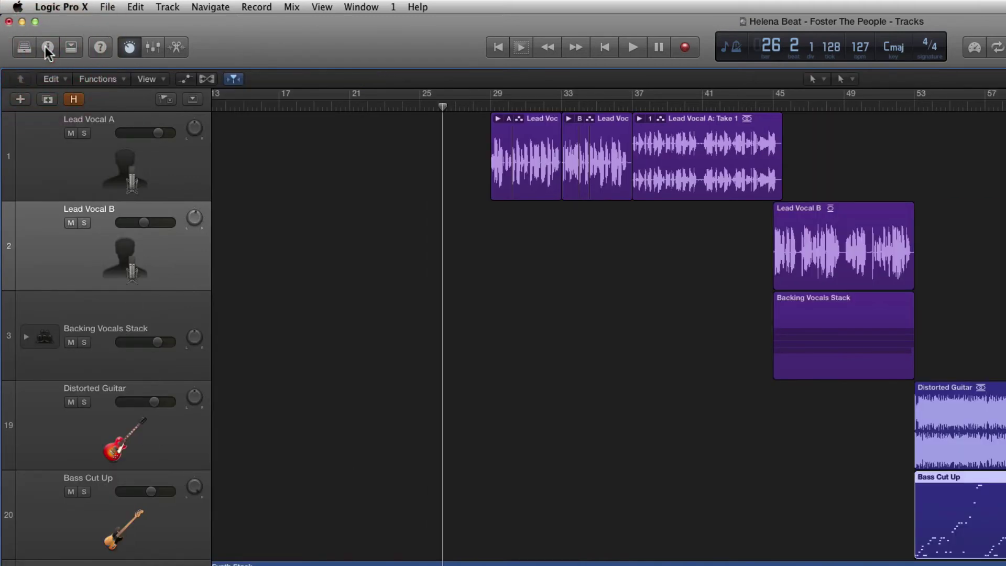
left_click(47, 47)
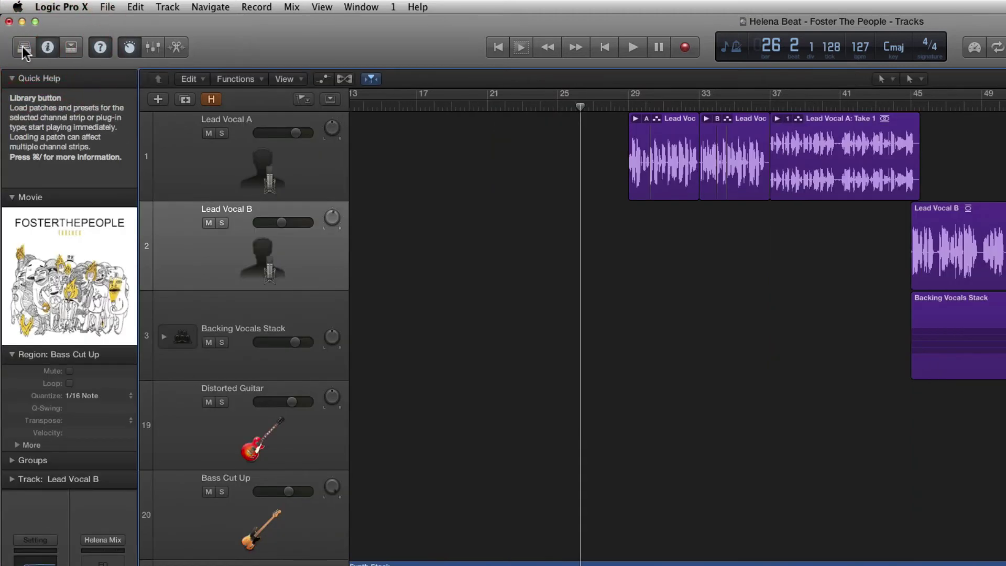
Show the Library and Toolbar, then hide the Toolbar, Inspector and Library.
left_click(22, 46)
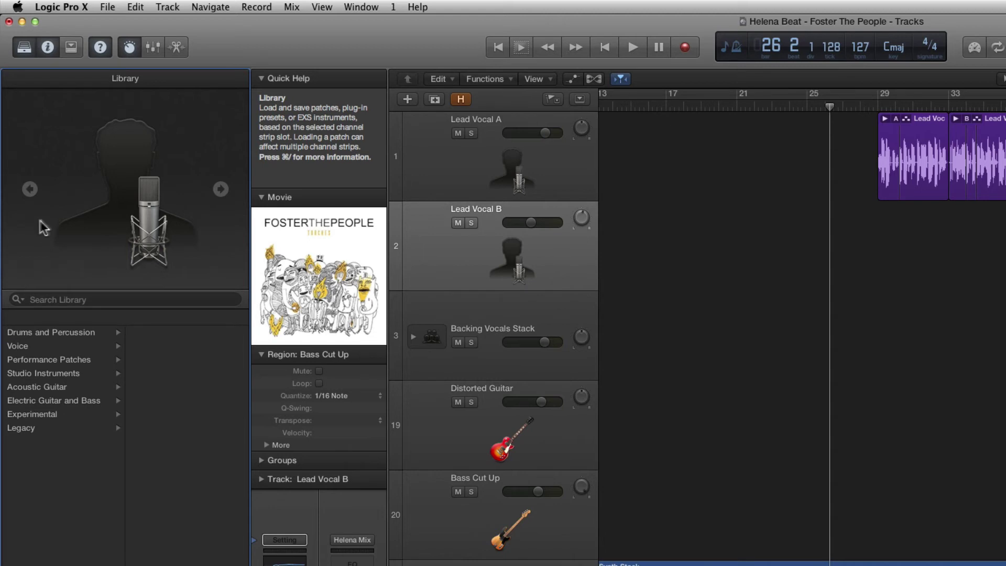
left_click(68, 51)
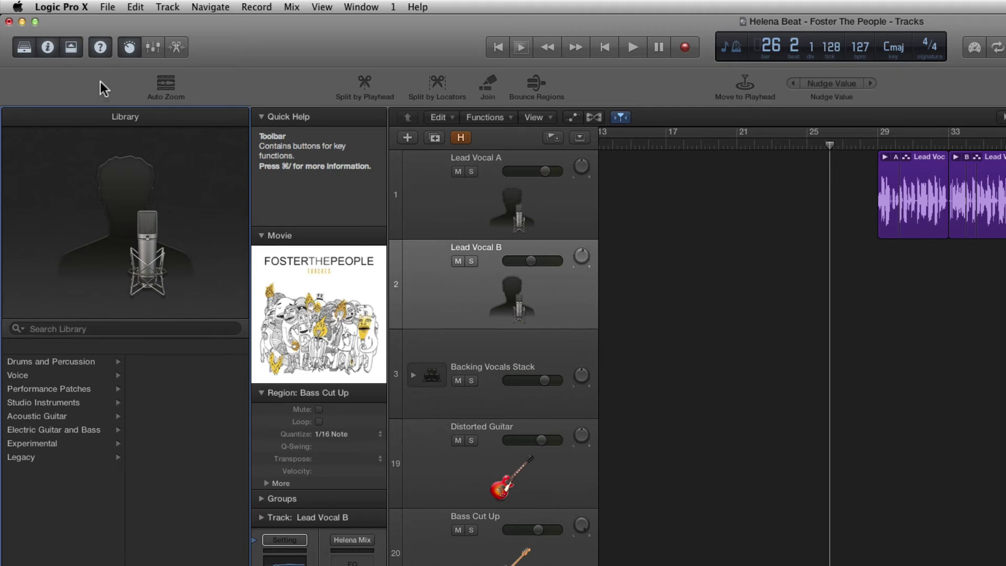
left_click(71, 47)
left_click(48, 46)
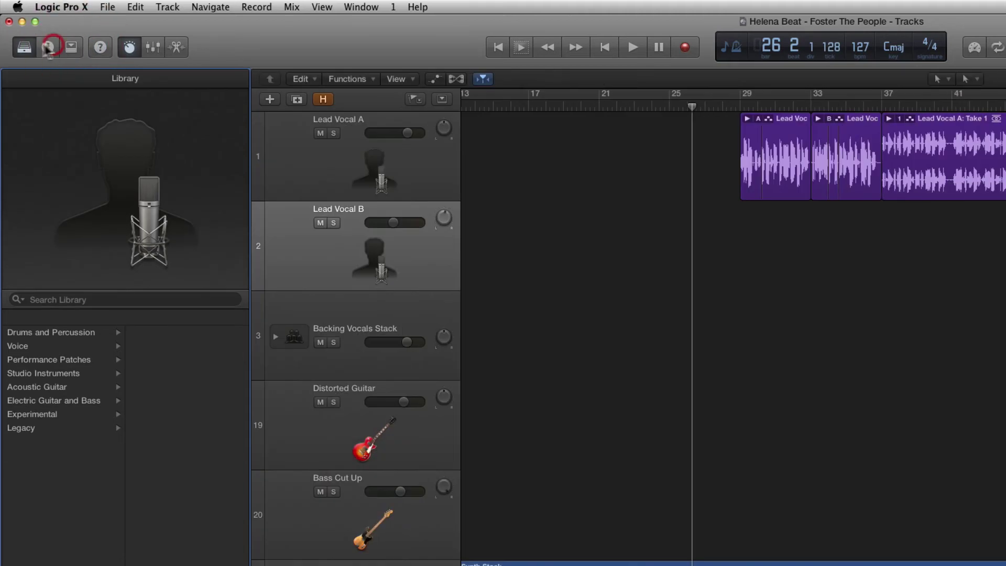
left_click(29, 45)
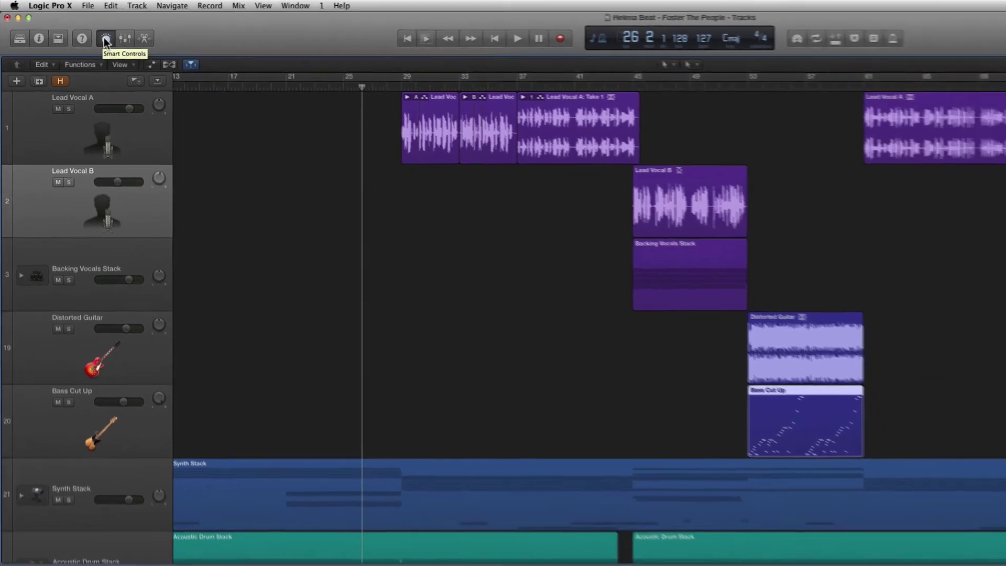
Open Smart Controls and select Backing Vocals Stack to show its Compressor and EQ knobs.
left_click(106, 38)
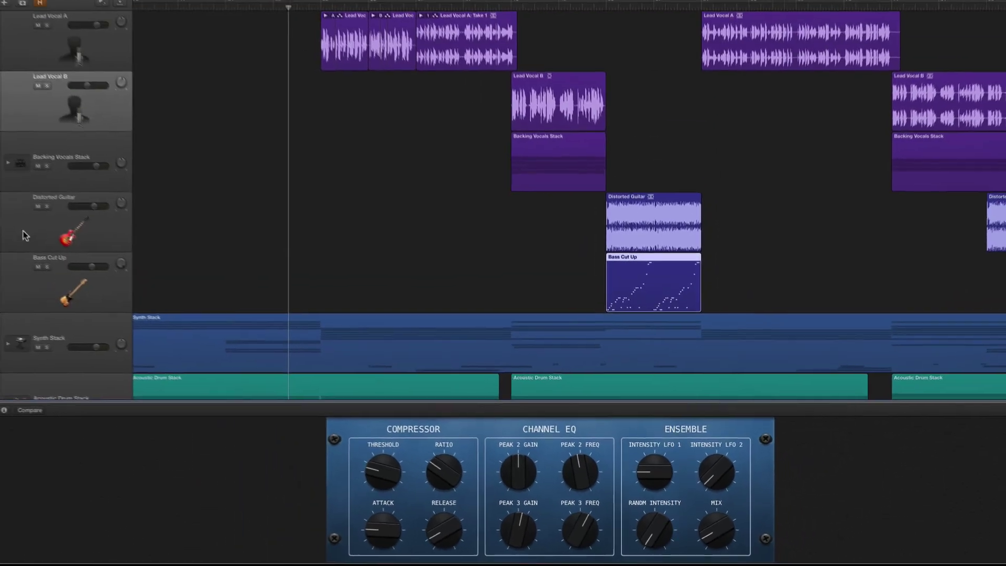
left_click(30, 232)
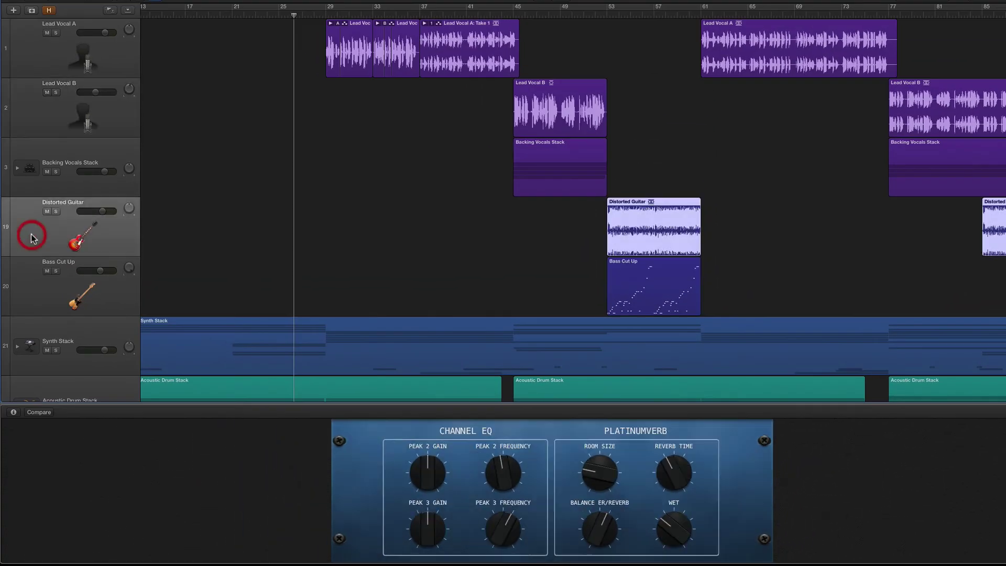
left_click(70, 161)
left_click(46, 135)
scroll(40, 149, "down", 1)
left_click(40, 149)
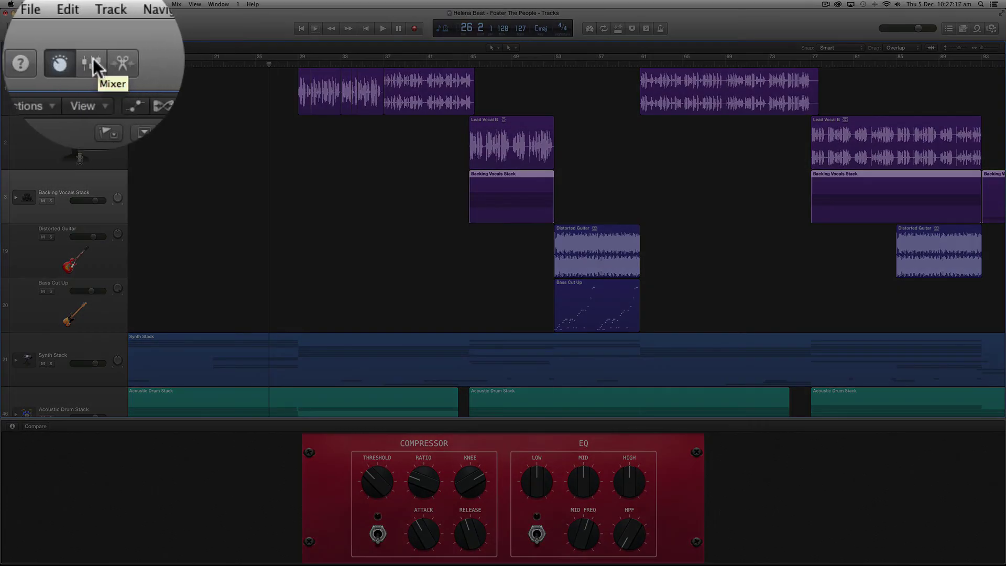
Show the Mixer, then view the Piano Roll, Score and Step Editor in the lower area.
left_click(118, 63)
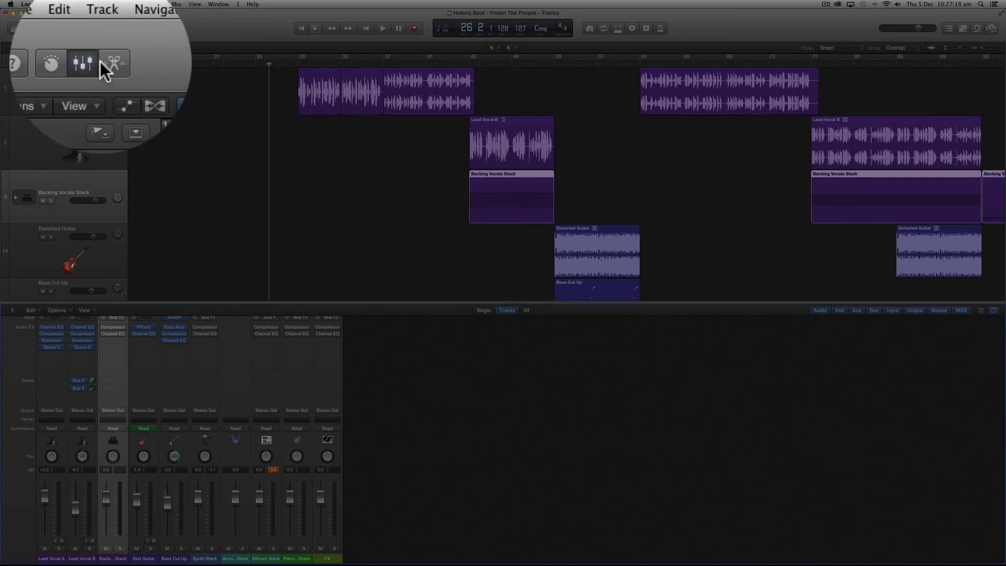
left_click(107, 28)
left_click(503, 289)
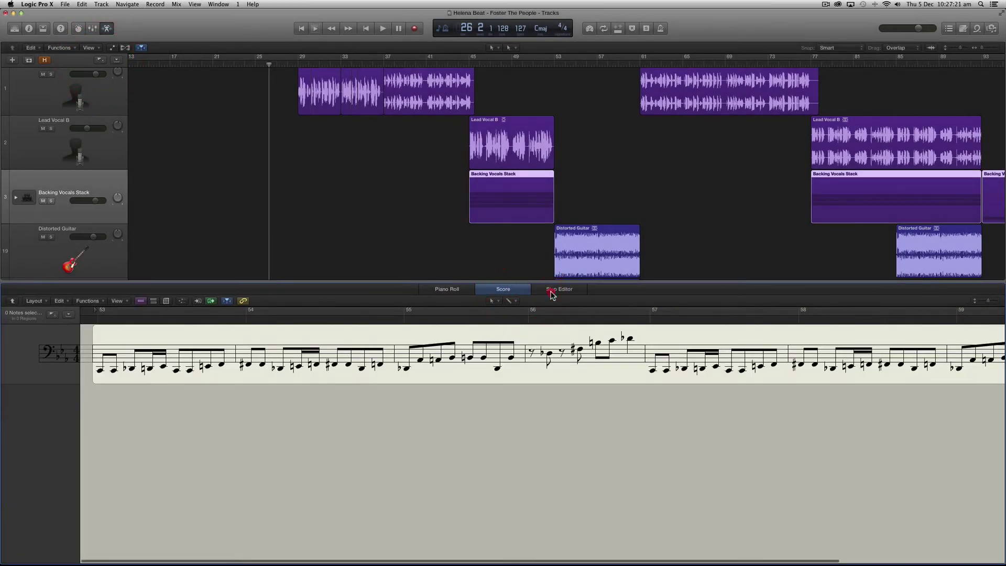
left_click(551, 290)
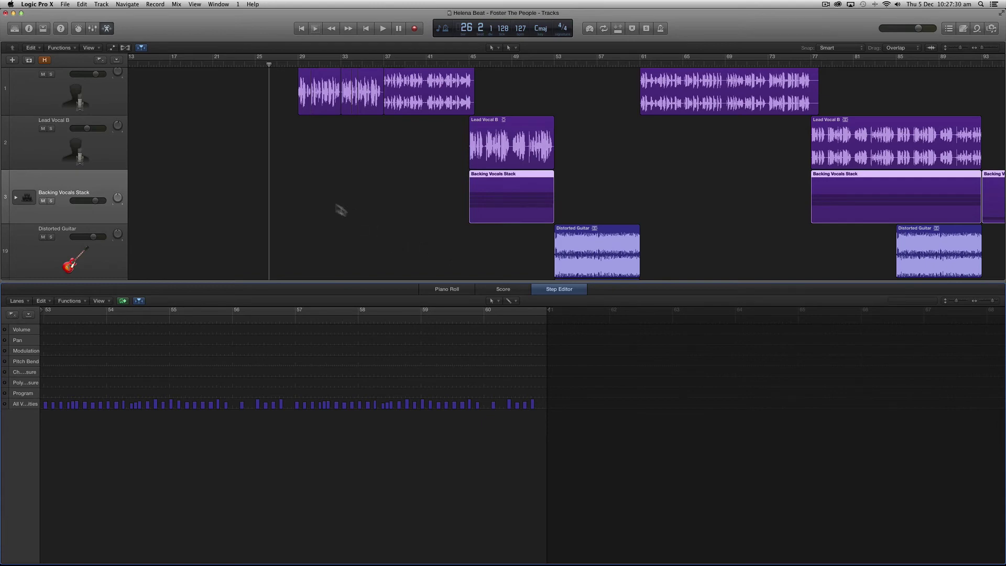
Bring back the Mixer, then toggle Smart Controls on and off to clear the lower area.
left_click(94, 28)
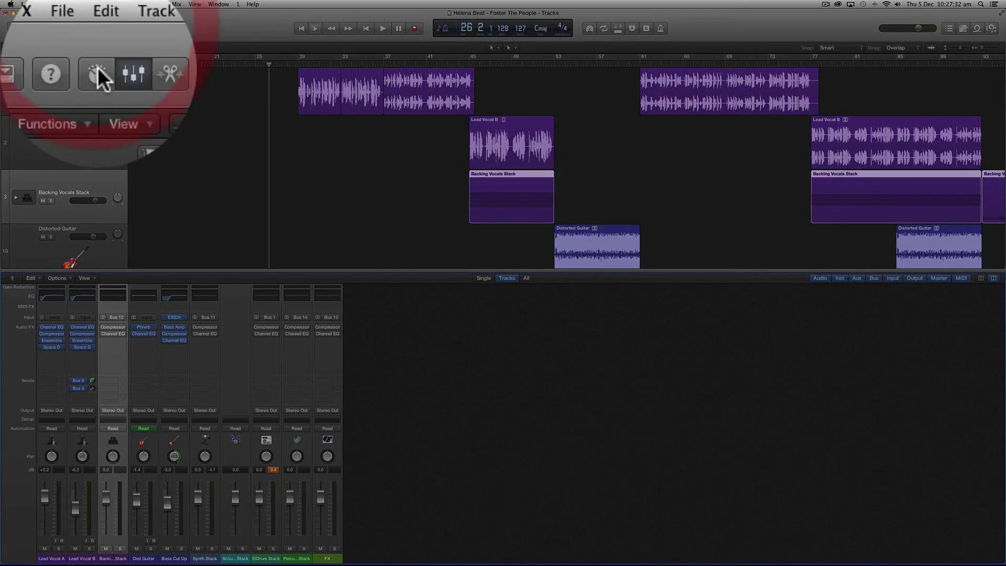
left_click(79, 28)
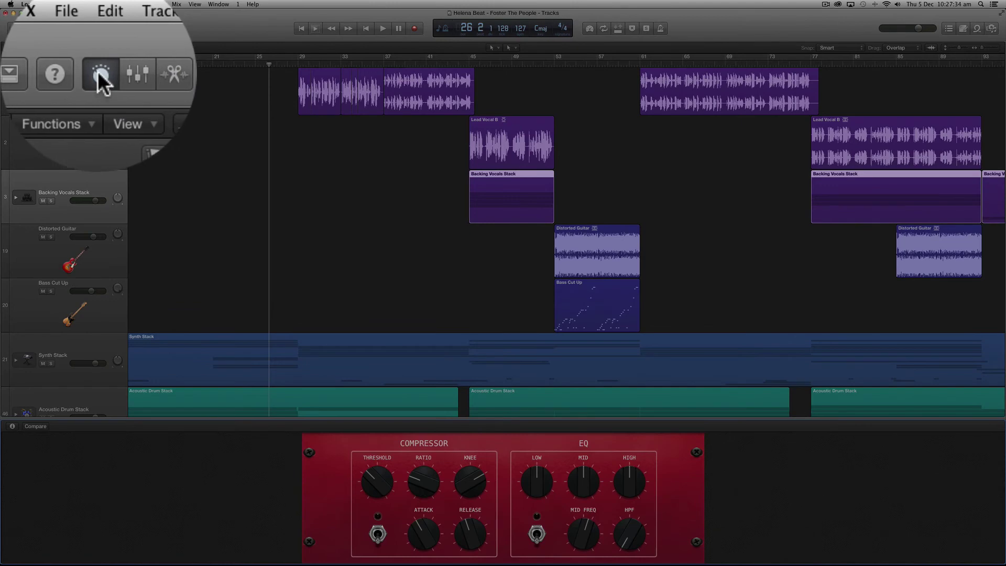
left_click(78, 29)
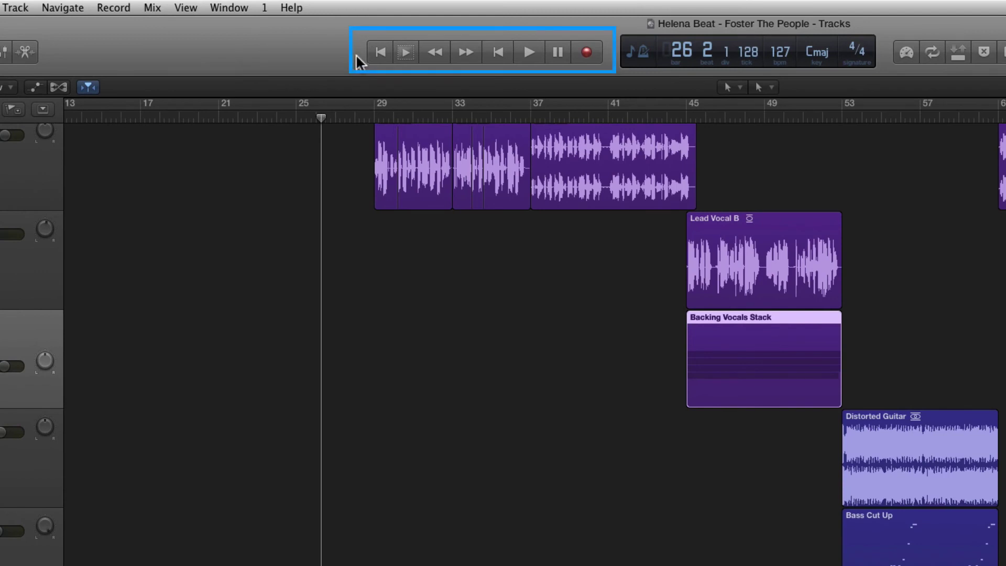
Return the playhead to bar 1, play, skip forward a bar, and stop.
left_click(382, 48)
left_click(406, 48)
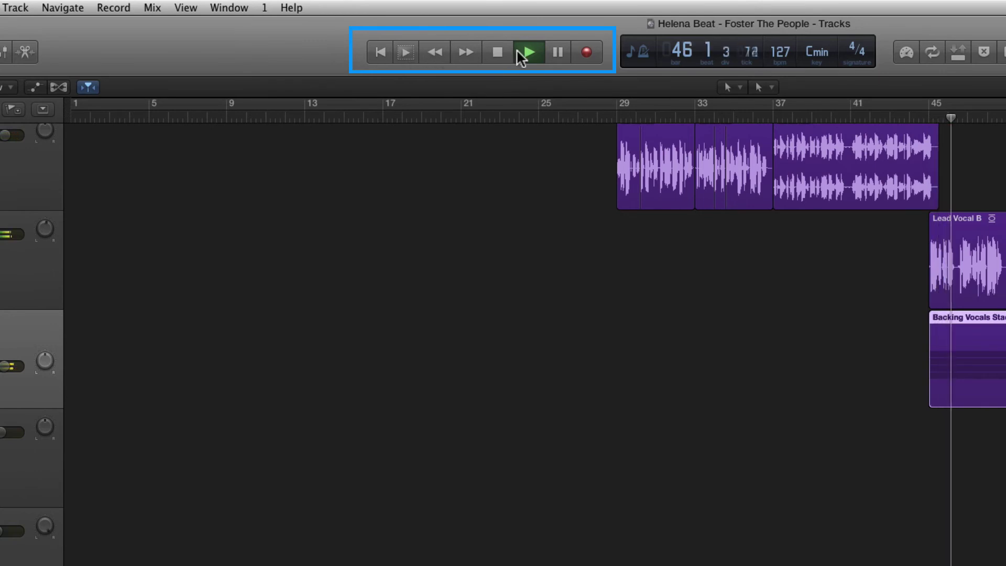
left_click(468, 53)
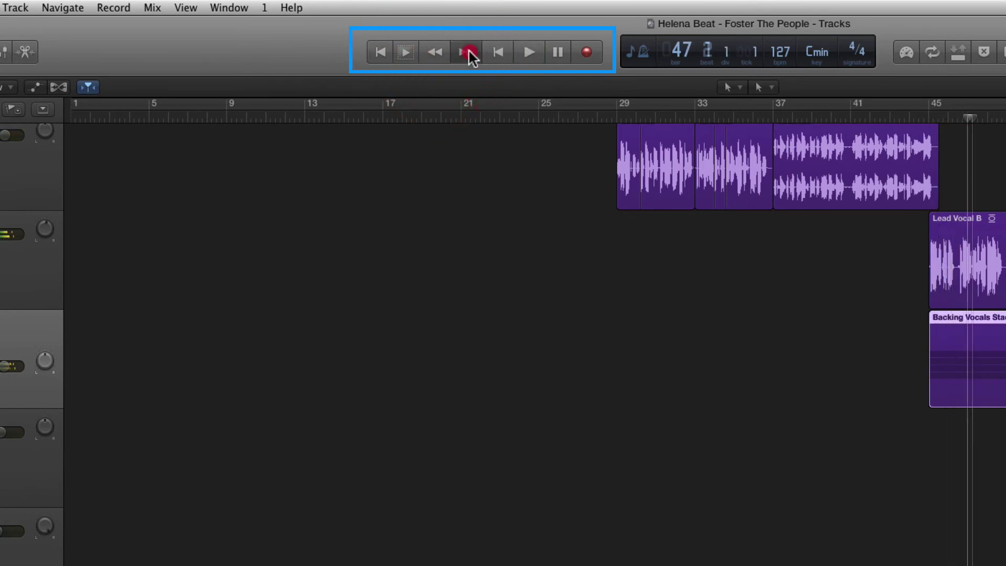
left_click(499, 51)
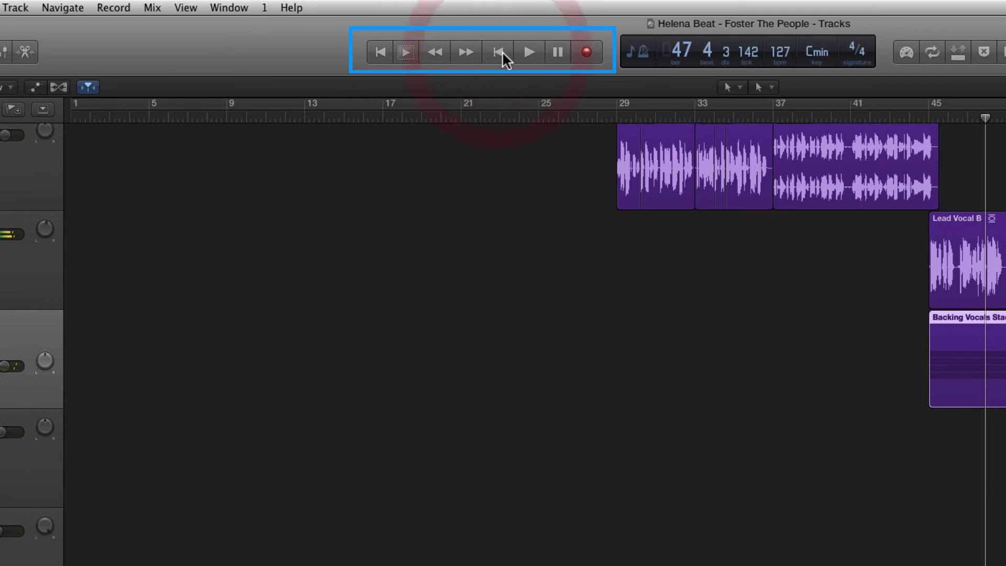
Return to bar 1, start playback, pause, then resume with Space.
left_click(499, 52)
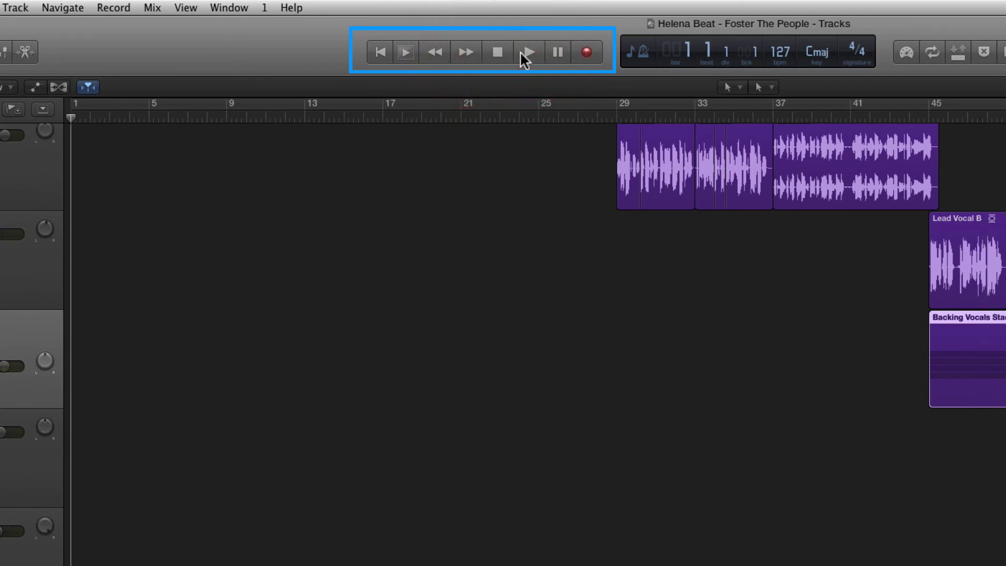
left_click(525, 52)
left_click(527, 52)
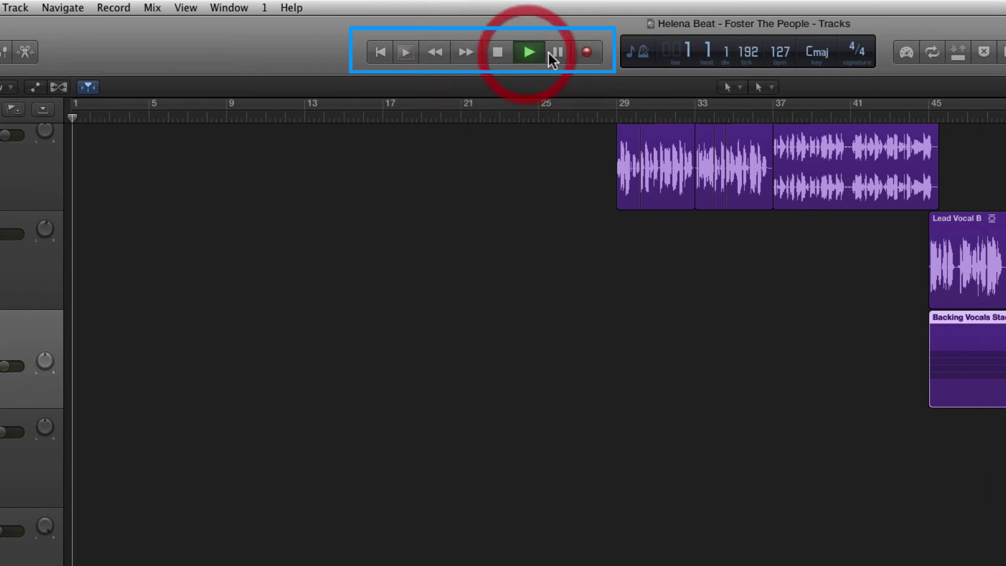
left_click(556, 52)
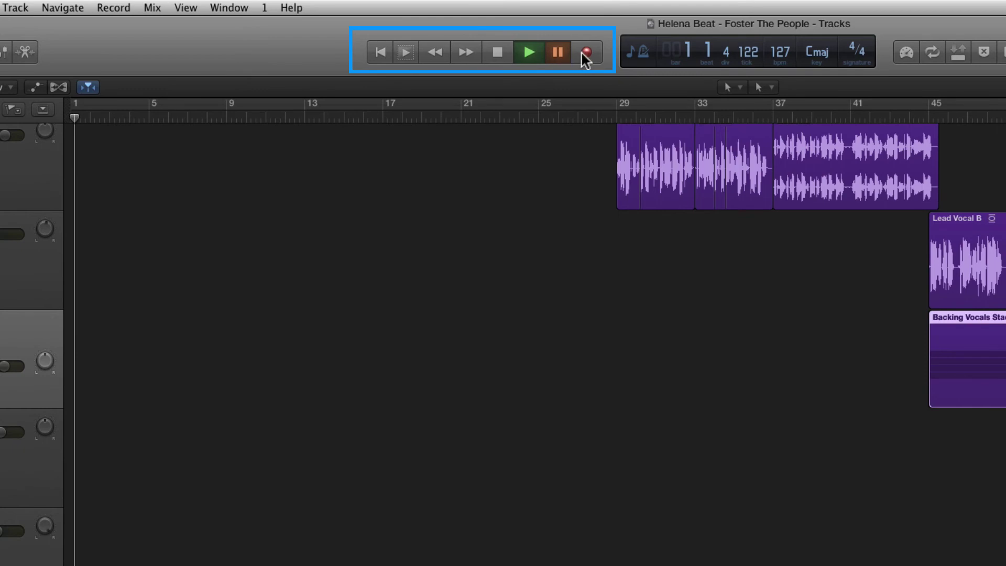
key("space")
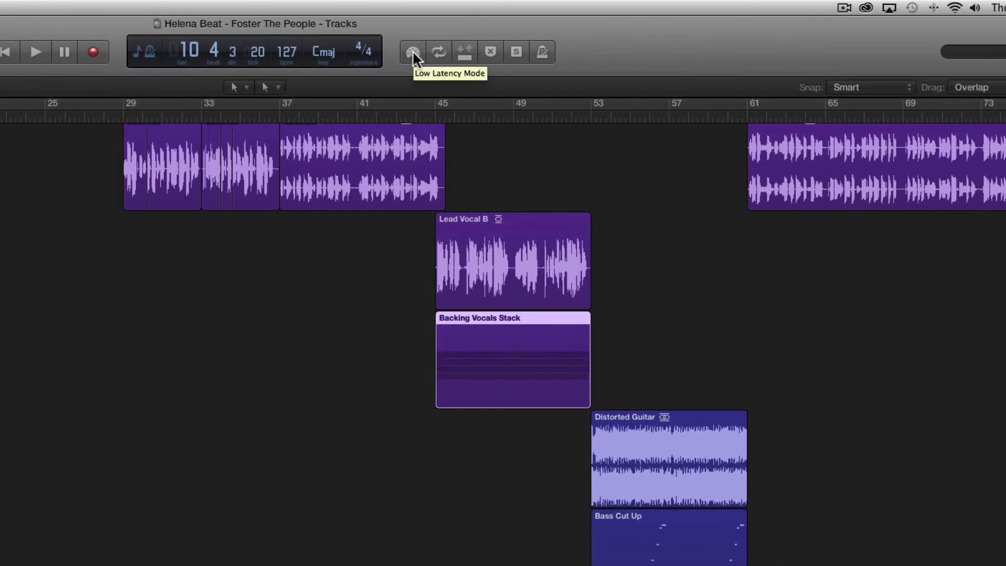
Turn Cycle mode on in the control bar, then switch it back off.
left_click(442, 53)
left_click(441, 52)
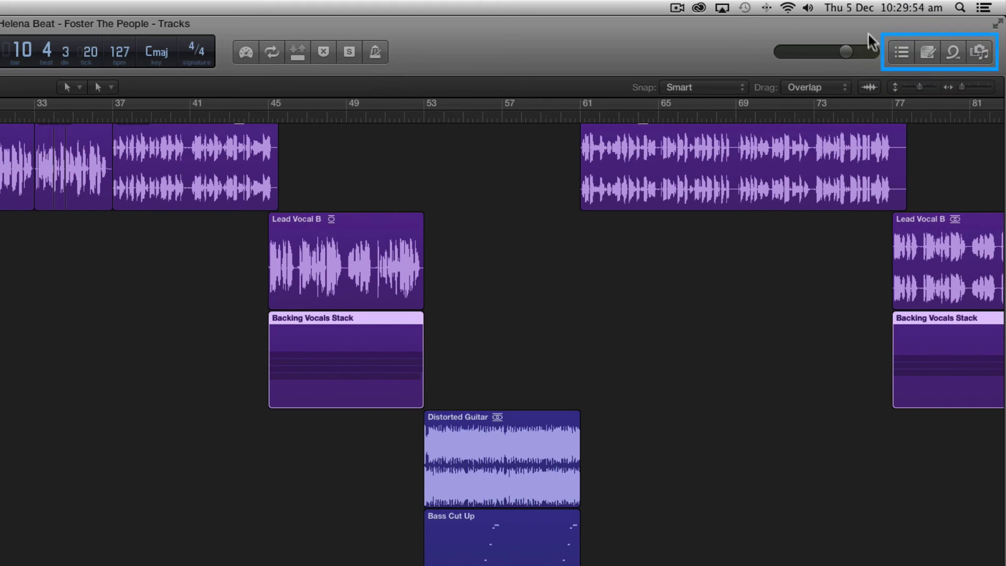
Open the event list, switch to the Note Pad, and view the empty Track notes.
left_click(900, 53)
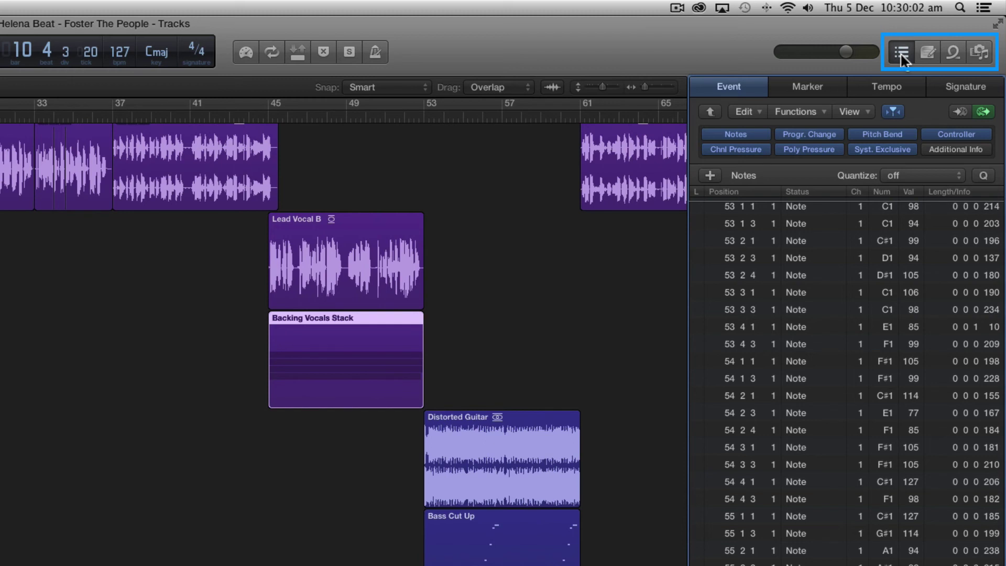
left_click(927, 51)
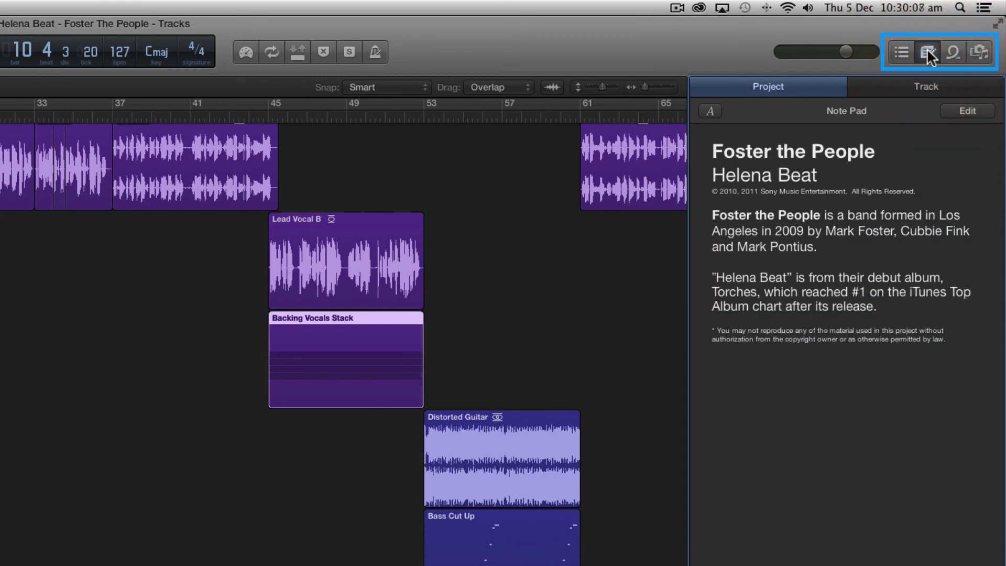
left_click(912, 93)
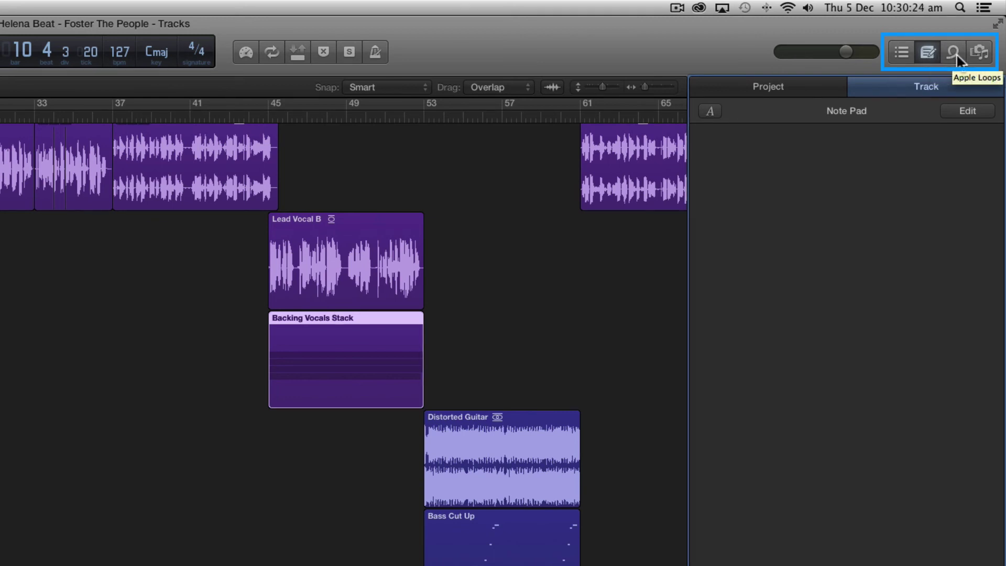
Drag the 4th Dimension Beat 01 Apple Loop into the tracks as a region at bar 26.
left_click(954, 52)
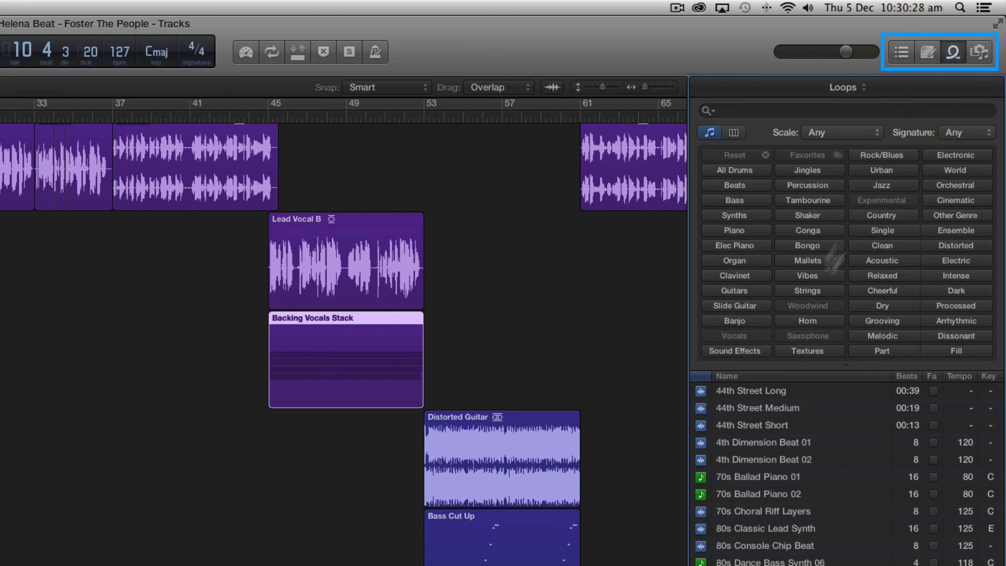
left_click_drag(764, 449, 0, 269)
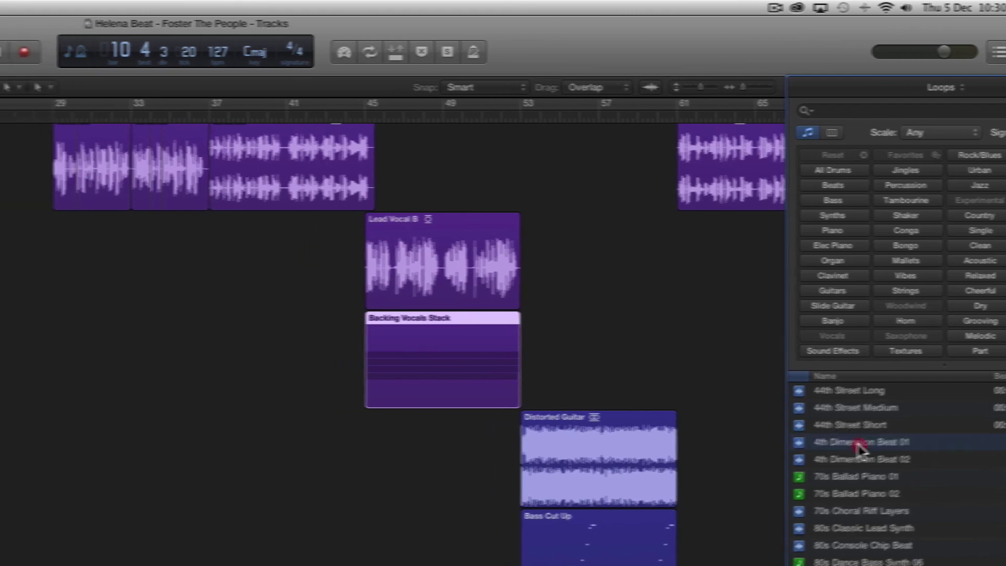
left_click_drag(254, 270, 266, 263)
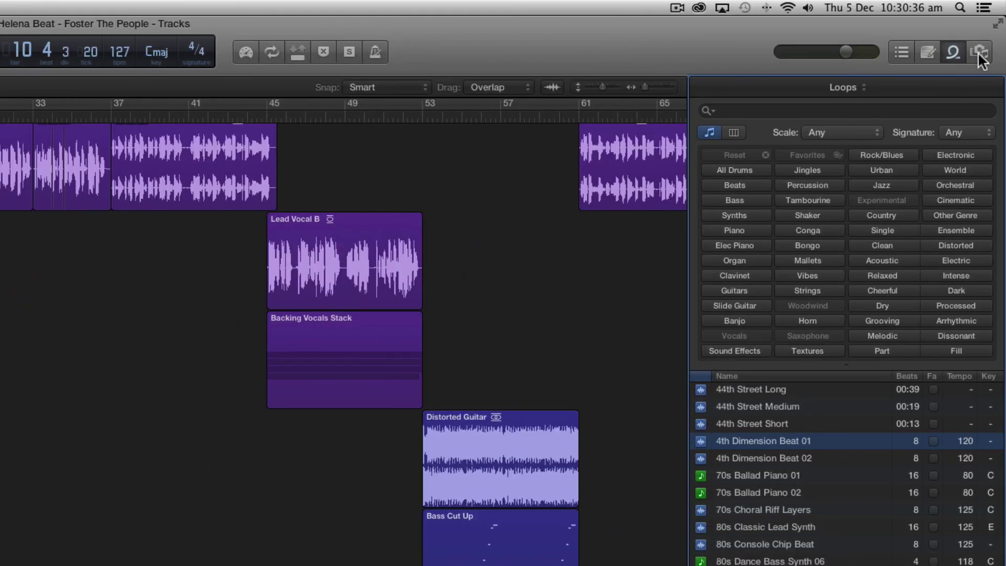
Open the file Browser, view the Media library, then list All Files.
left_click(980, 53)
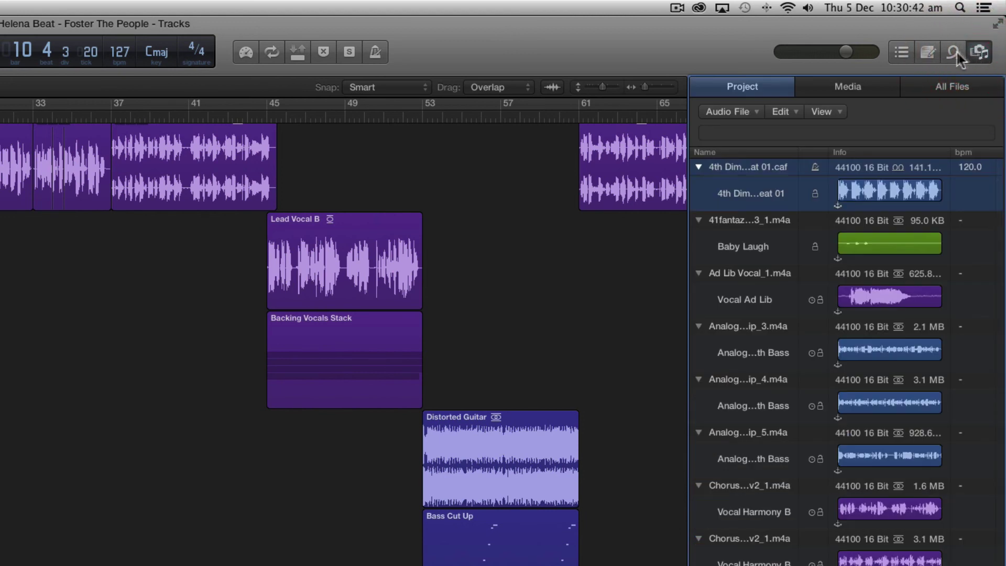
left_click(848, 87)
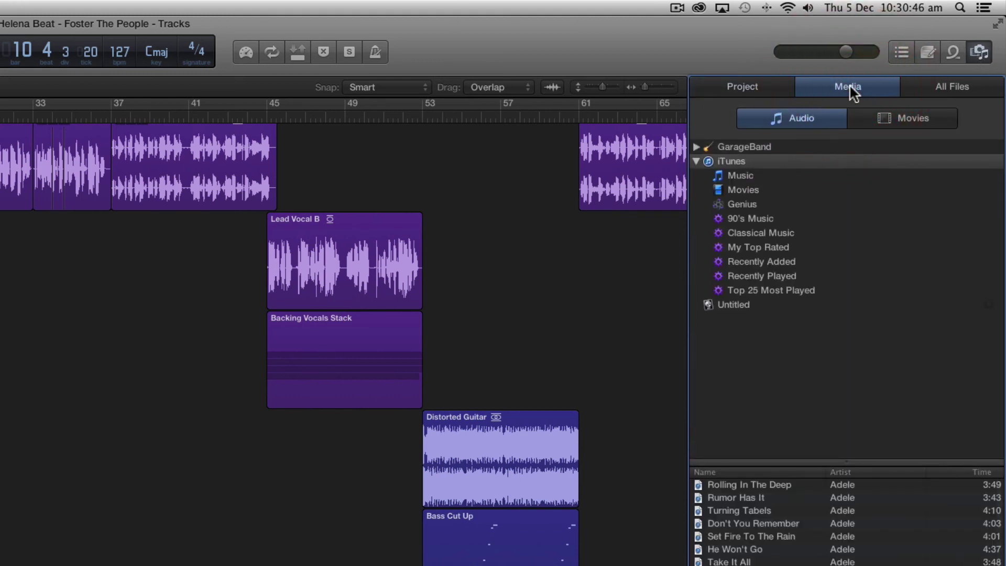
left_click(940, 89)
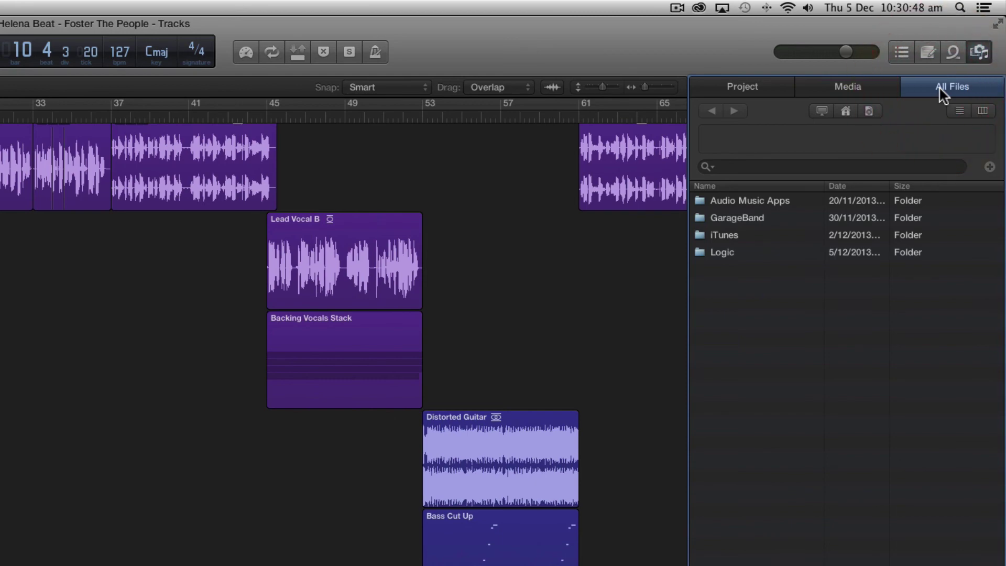